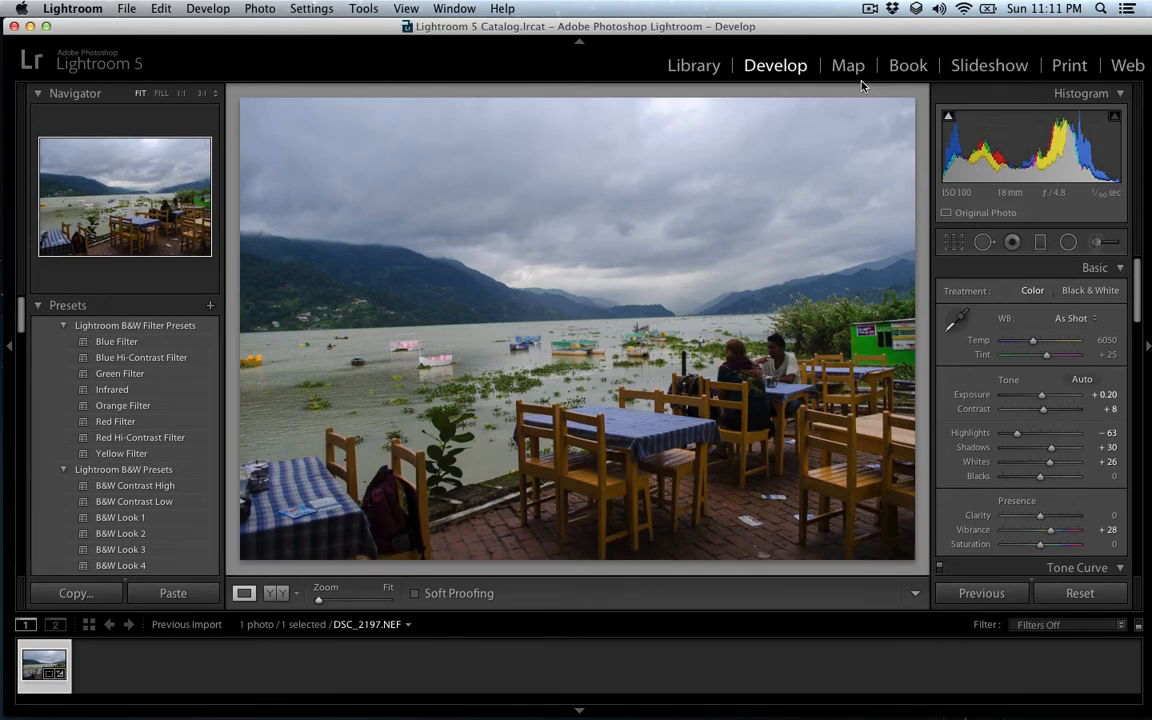
Step: Reset all develop adjustments on the photo DSC_2197.NEF, starting with its Exposure
left_click(766, 406)
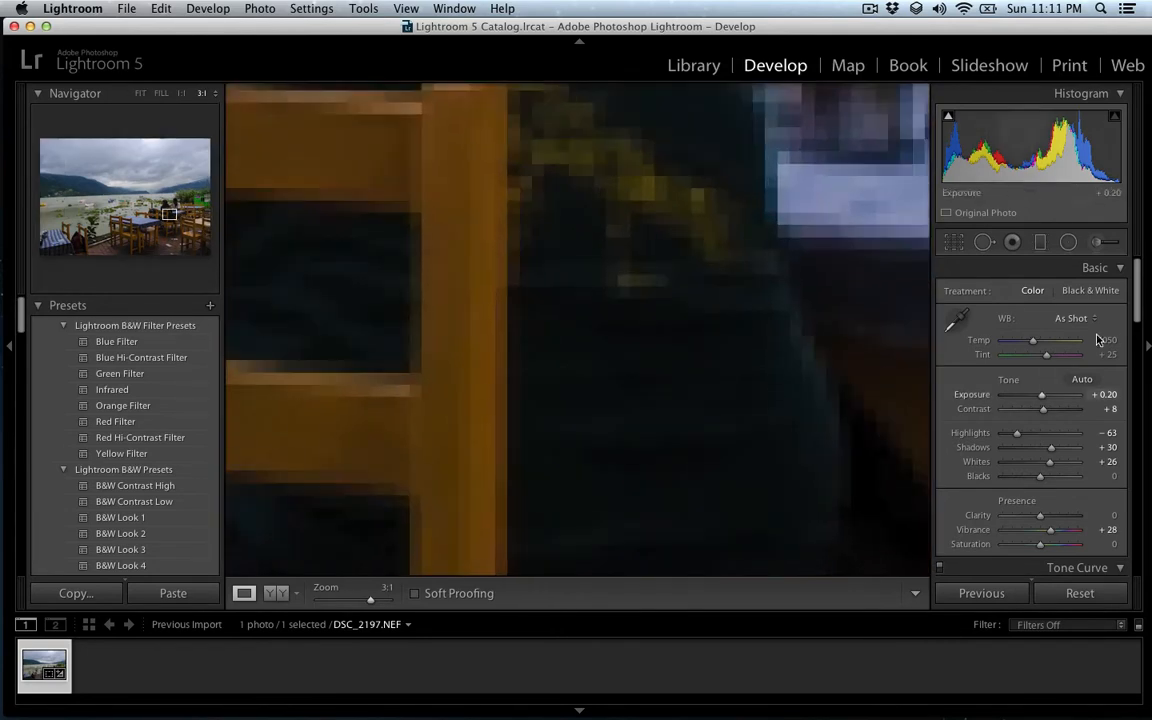
left_click(140, 93)
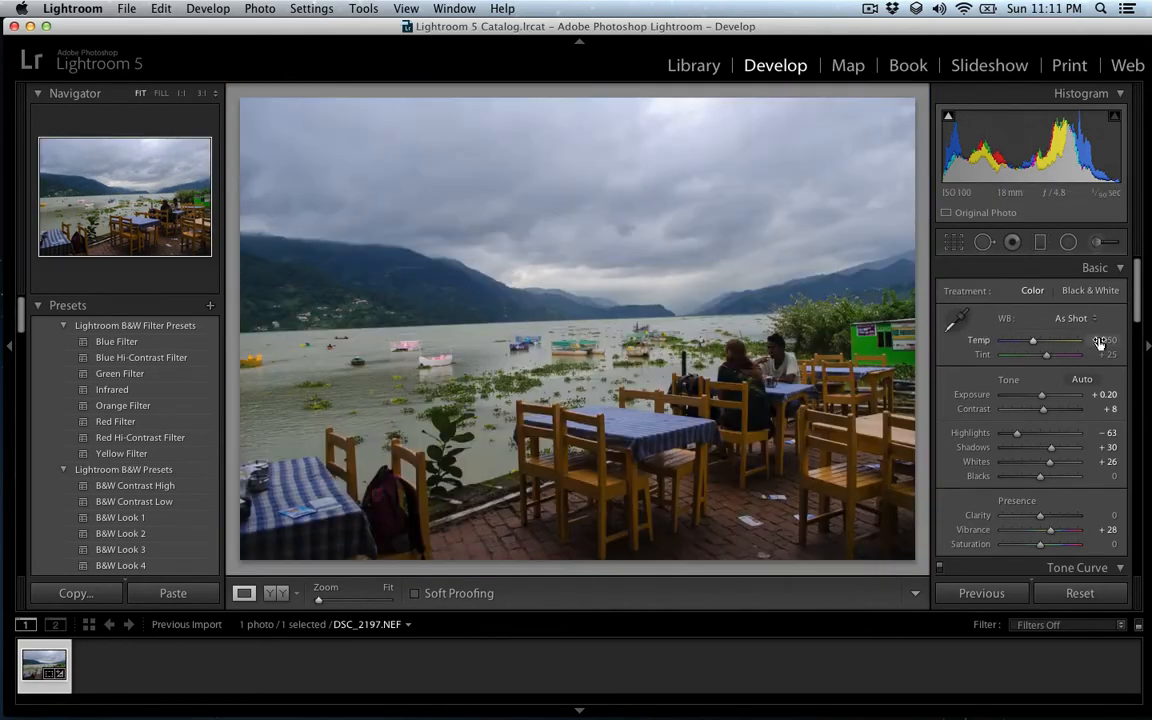
mouse_move(1137, 314)
left_mouse_down()
mouse_move(1138, 327)
mouse_move(1137, 311)
left_mouse_up()
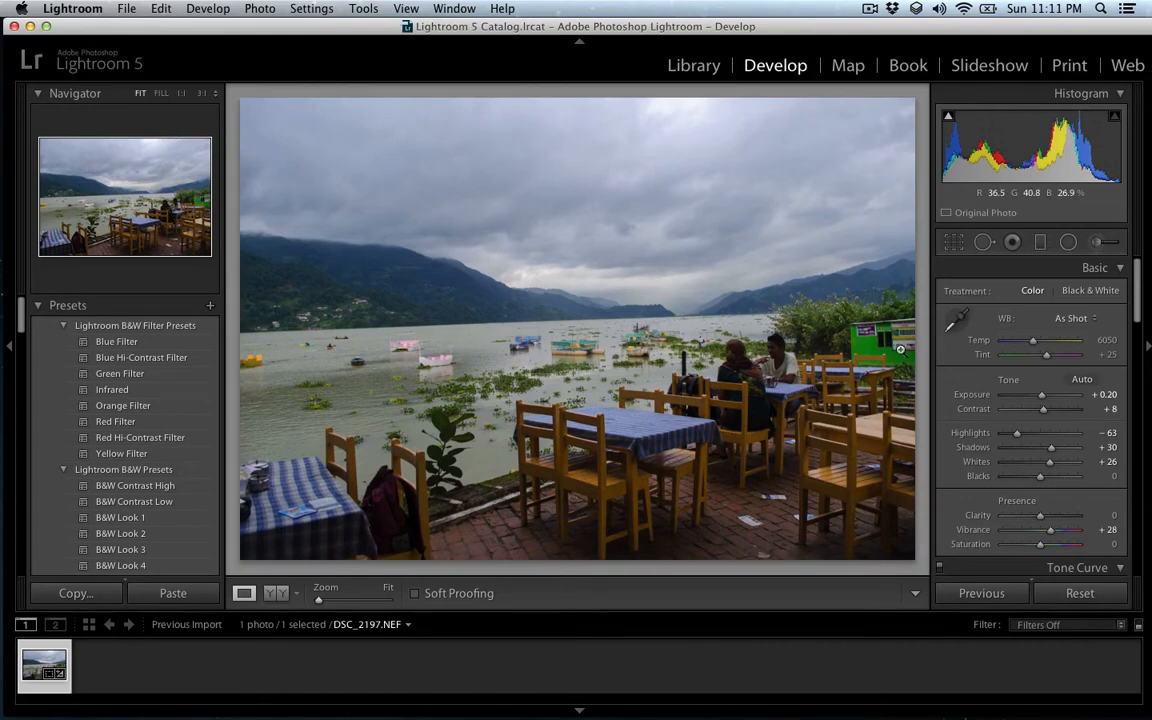
double_click(970, 397)
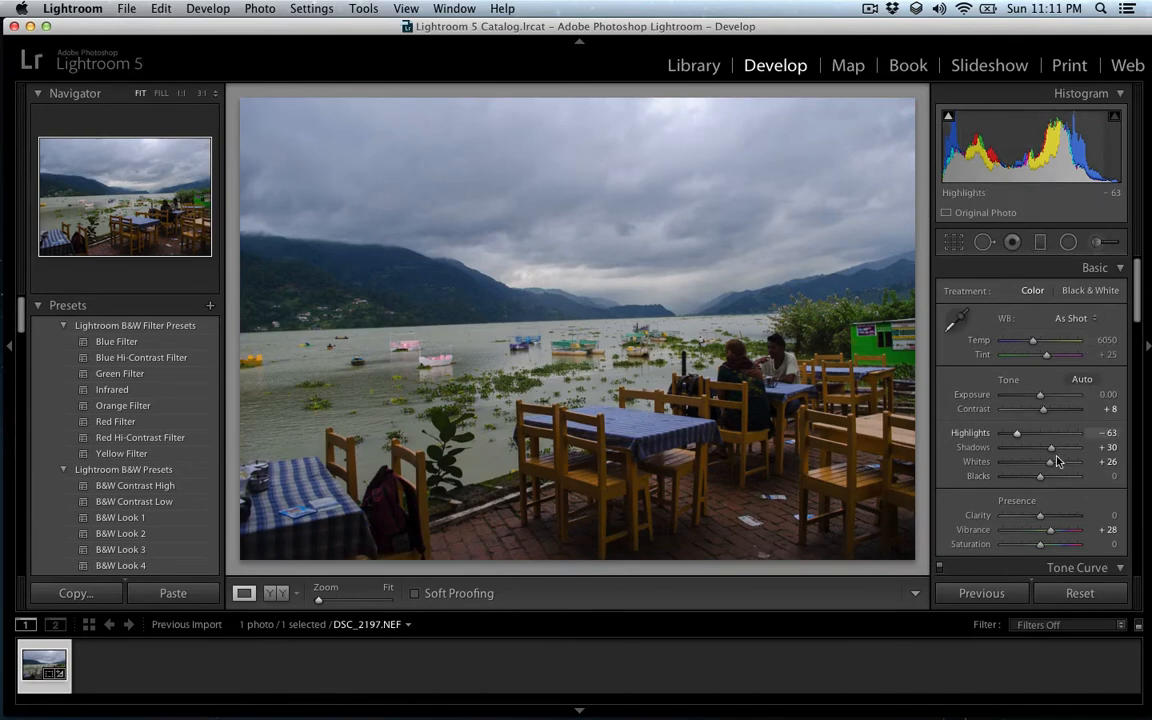
left_click(1078, 594)
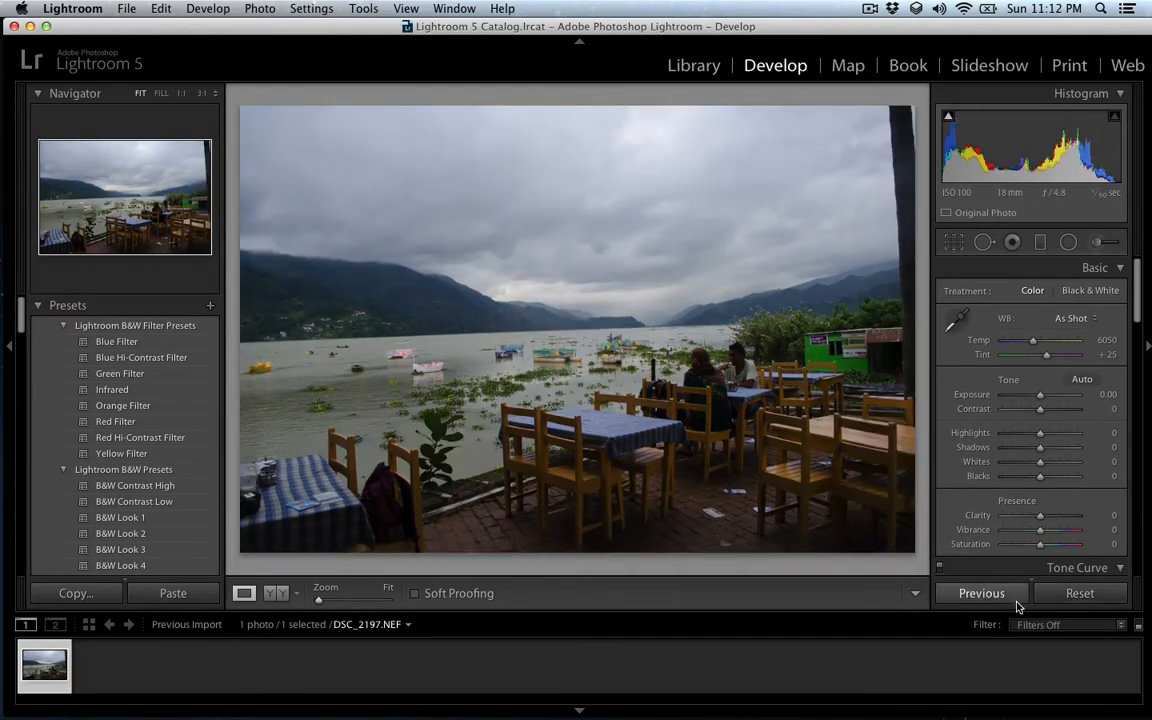
Step: Crop the photo at a 2 x 3 / 4 x 6 aspect ratio to cut off the dark tree trunk along its right edge
left_click(954, 242)
left_click_drag(914, 110, 904, 123)
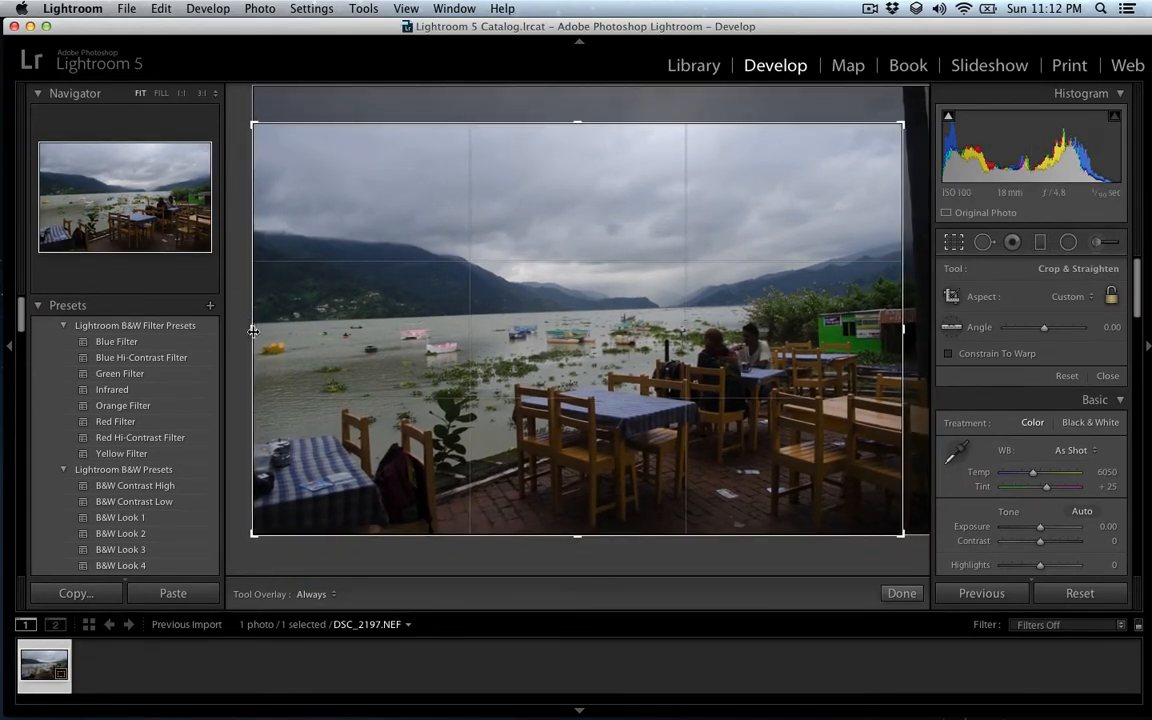
left_click_drag(253, 331, 256, 337)
left_click_drag(255, 126, 258, 118)
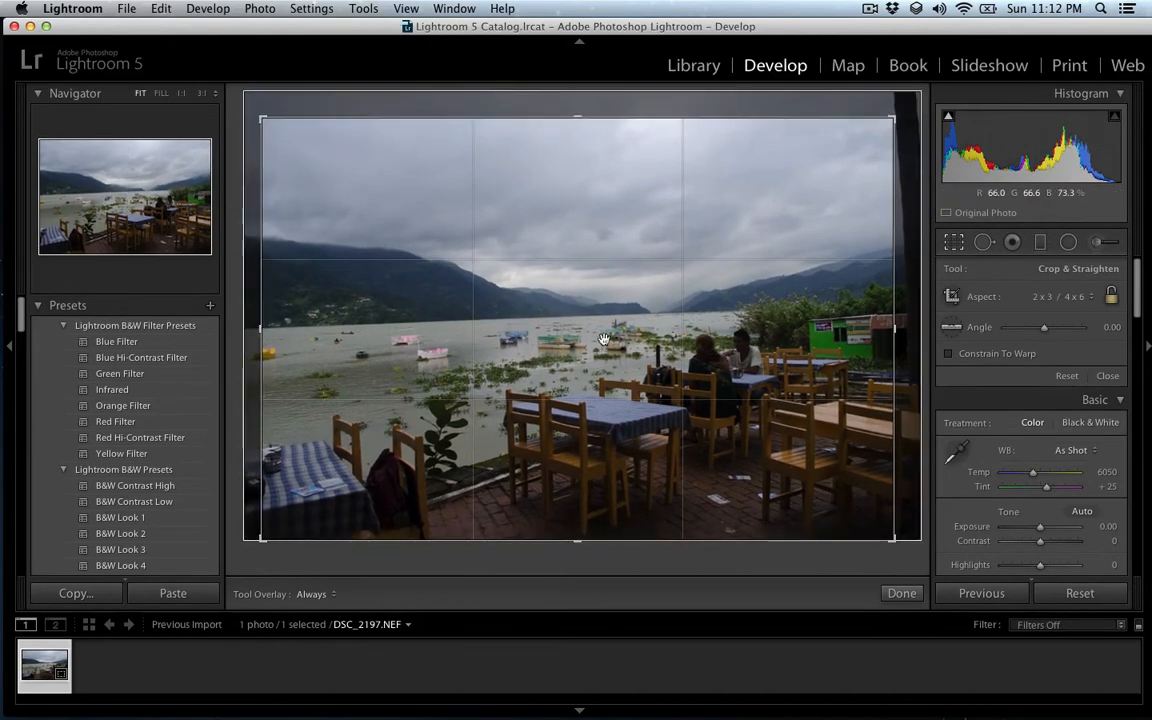
left_click(912, 600)
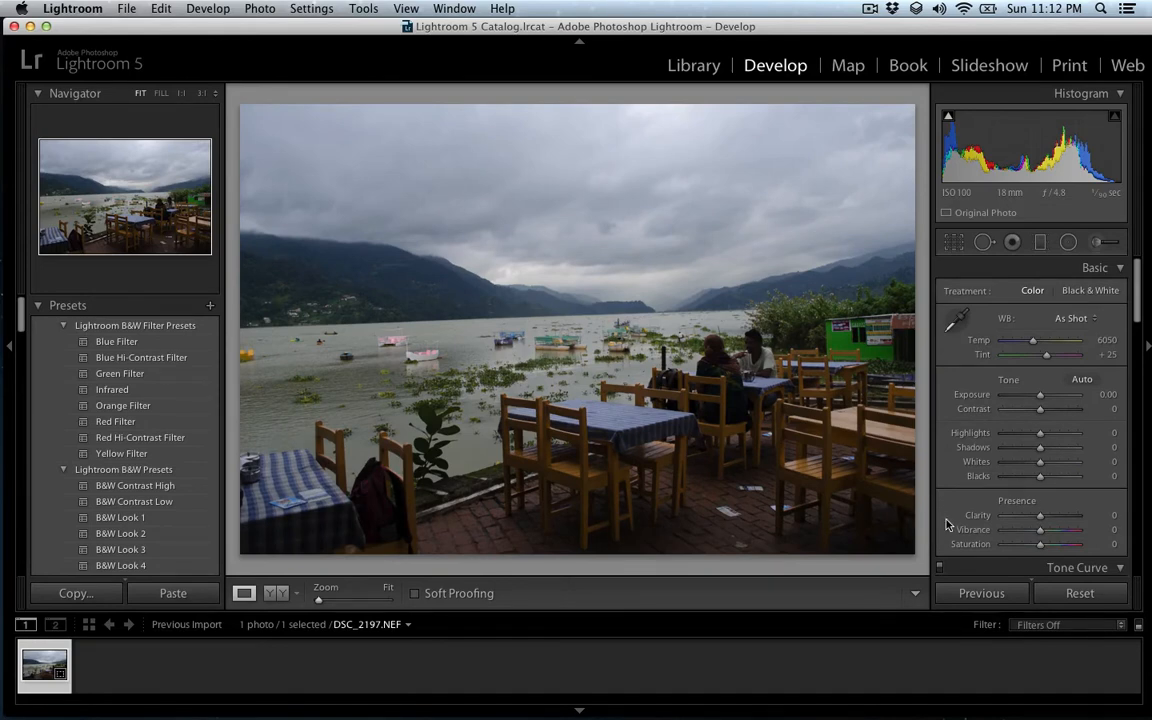
Step: Try the Auto, Daylight and Tungsten white balance presets on the photo
left_click(1075, 319)
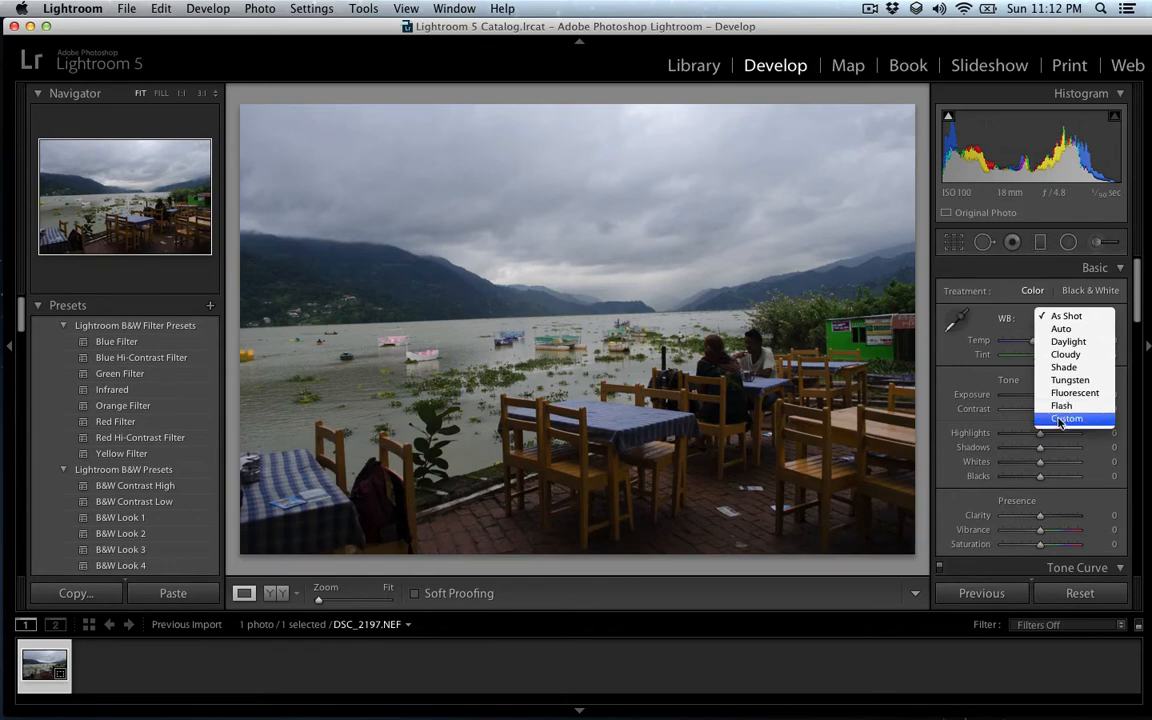
left_click(1083, 330)
left_click(1083, 324)
left_click(1087, 331)
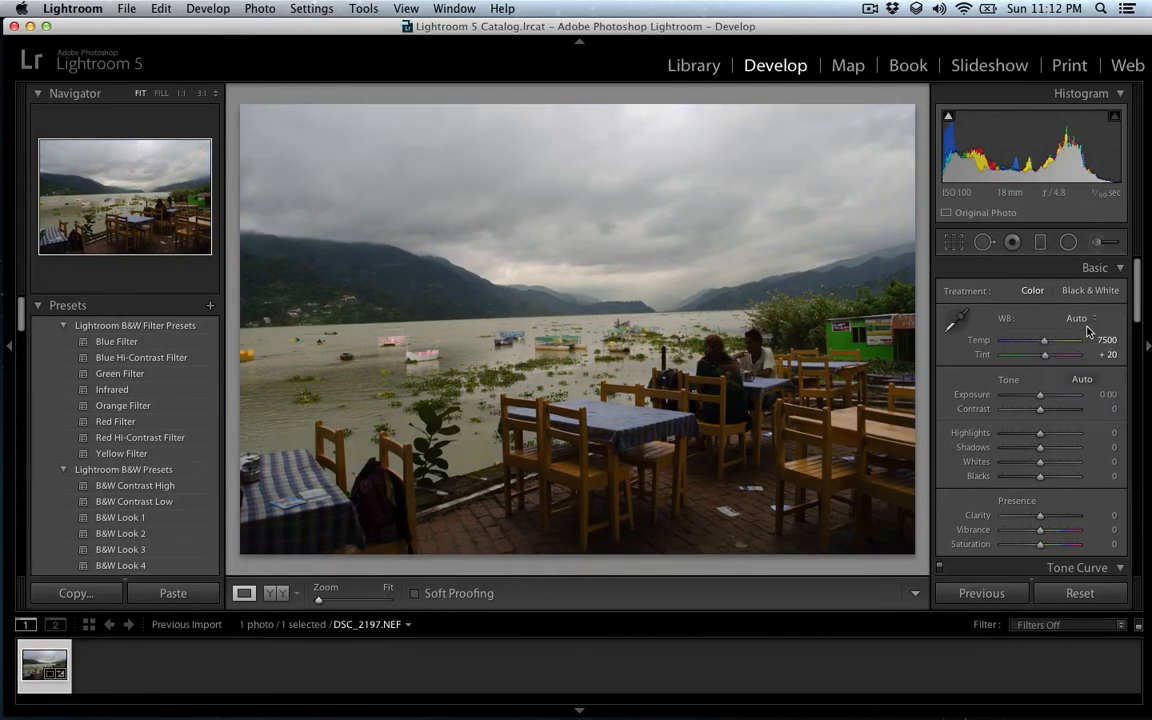
left_click(1083, 330)
left_click(1081, 330)
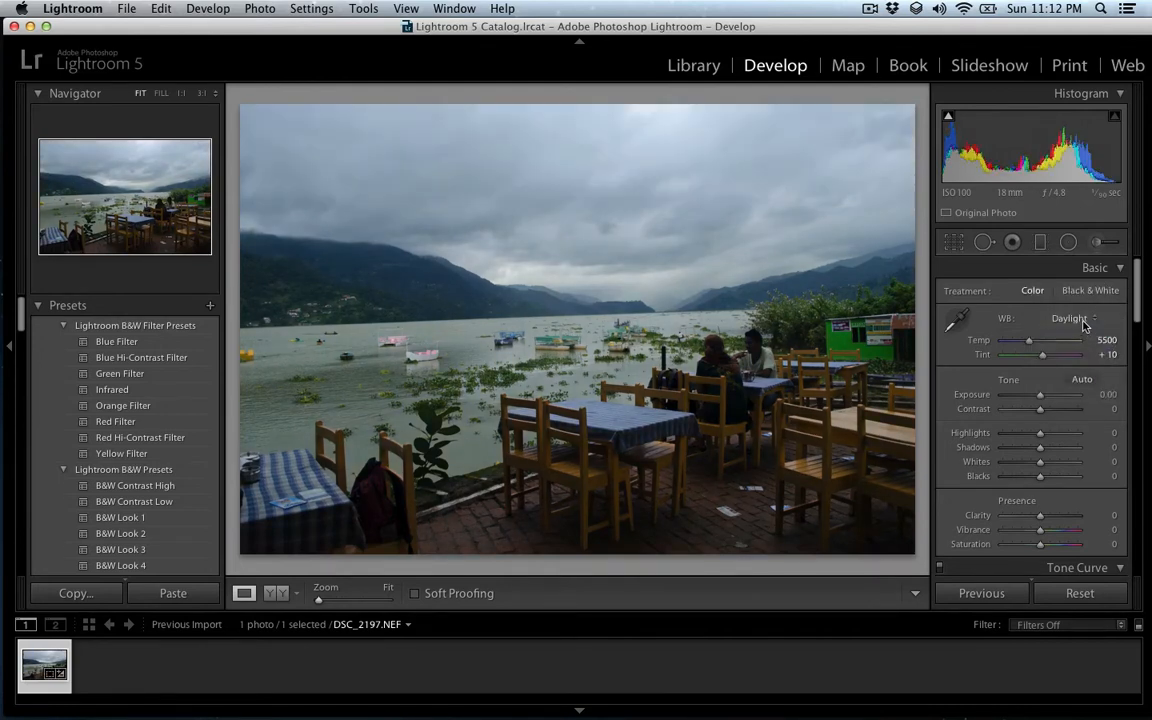
left_click(1080, 320)
left_click(1079, 344)
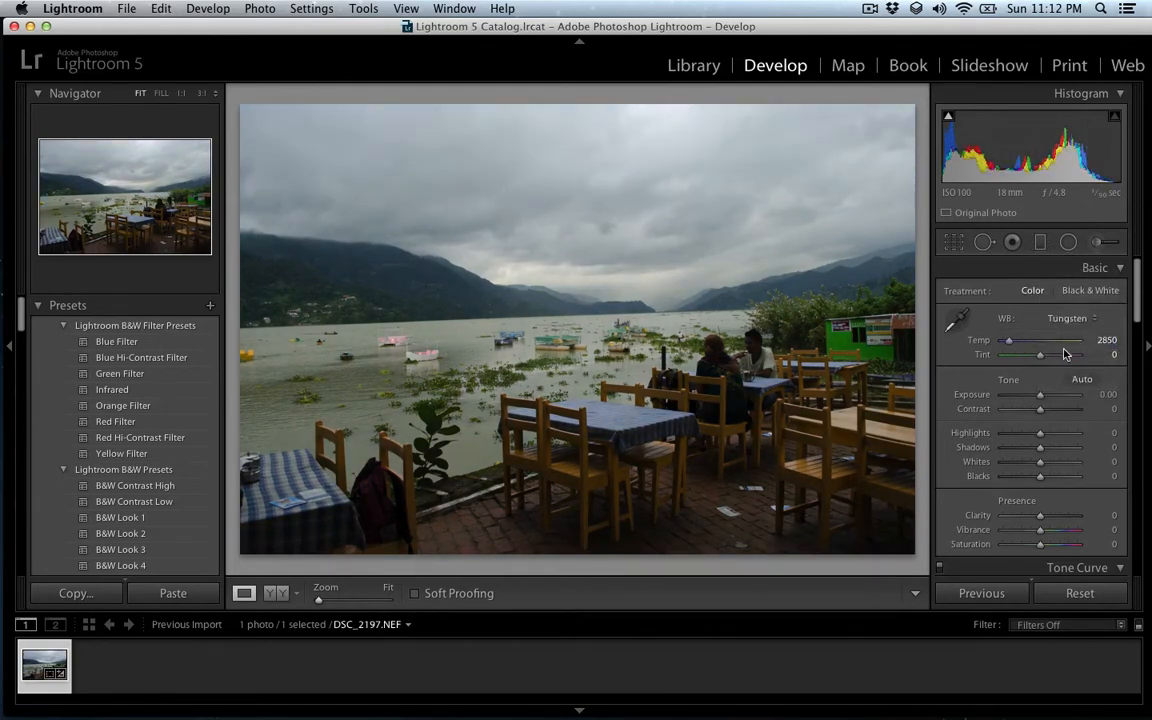
Step: Try setting the white balance by sampling the white paper on the brick floor and one of the boats on the lake
left_click(960, 322)
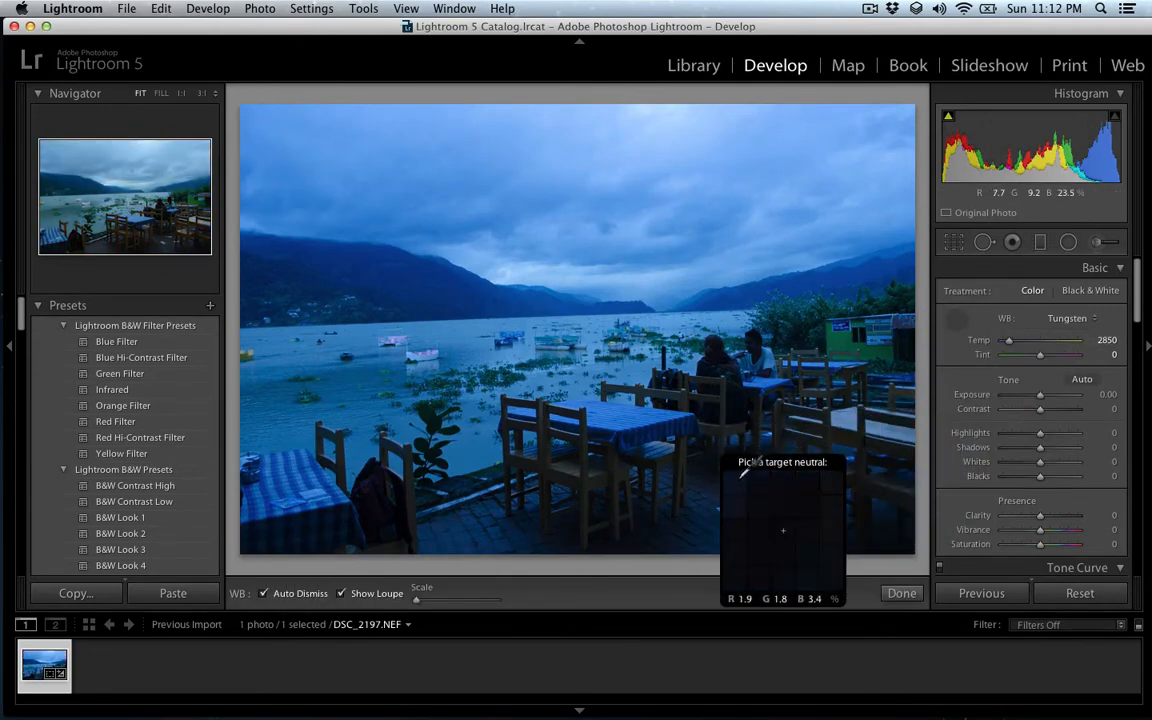
left_click(730, 515)
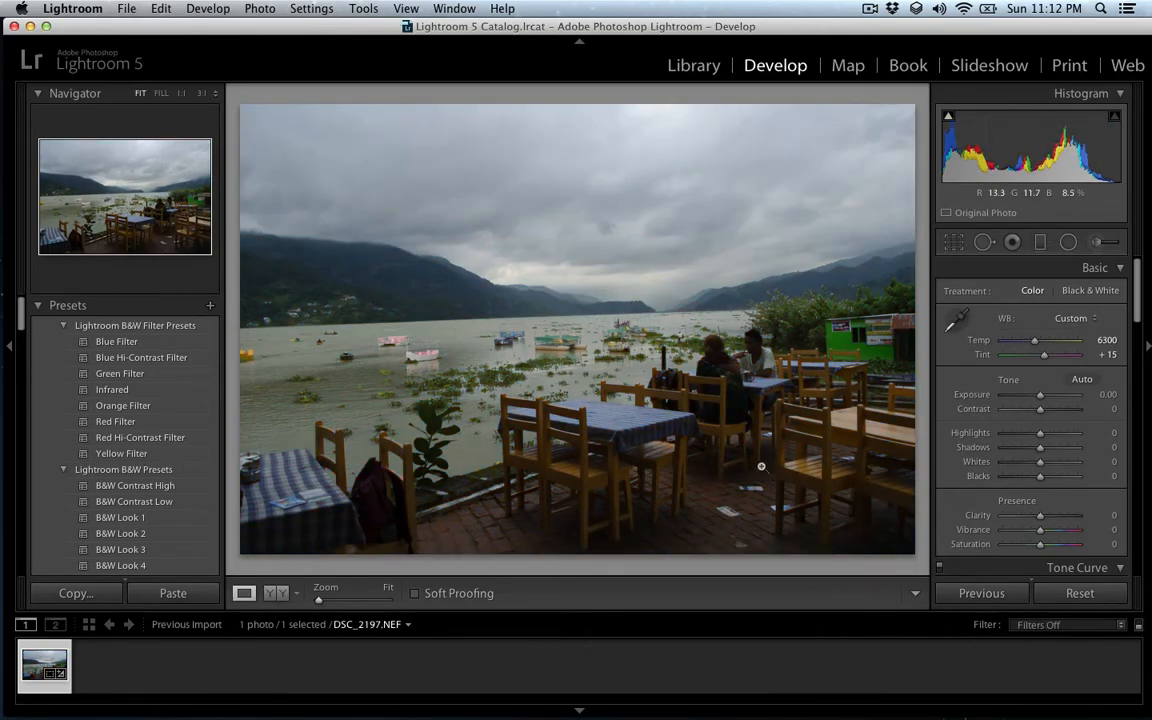
key("w")
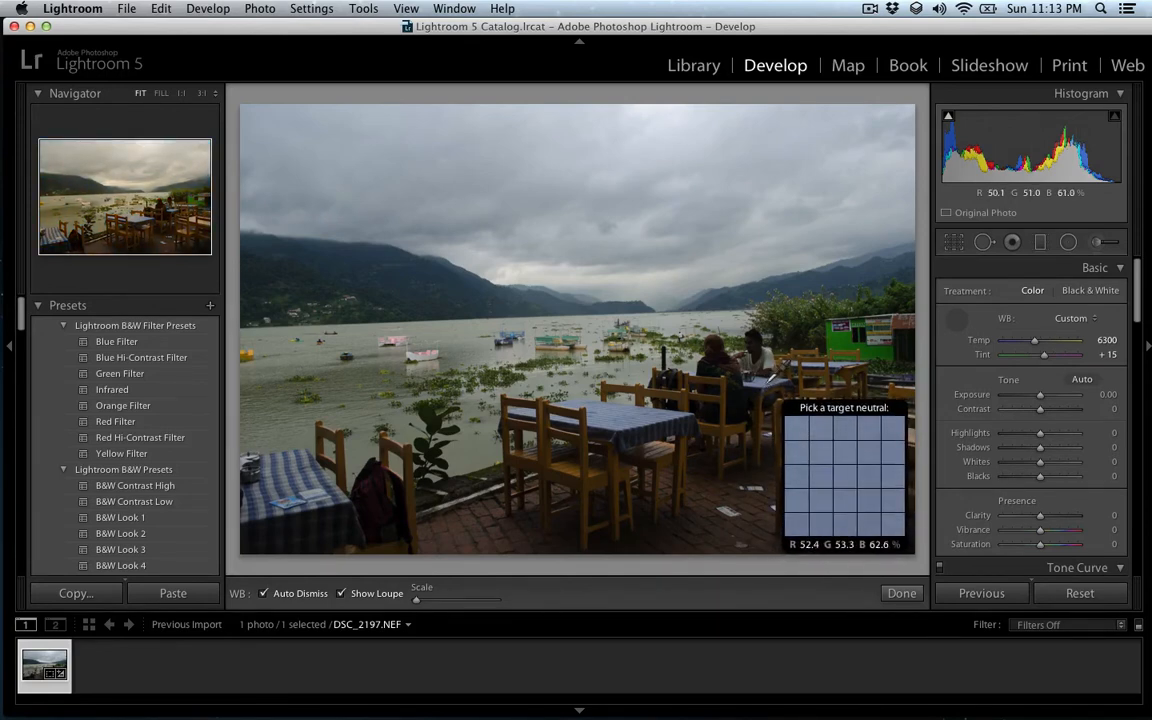
left_click(431, 356)
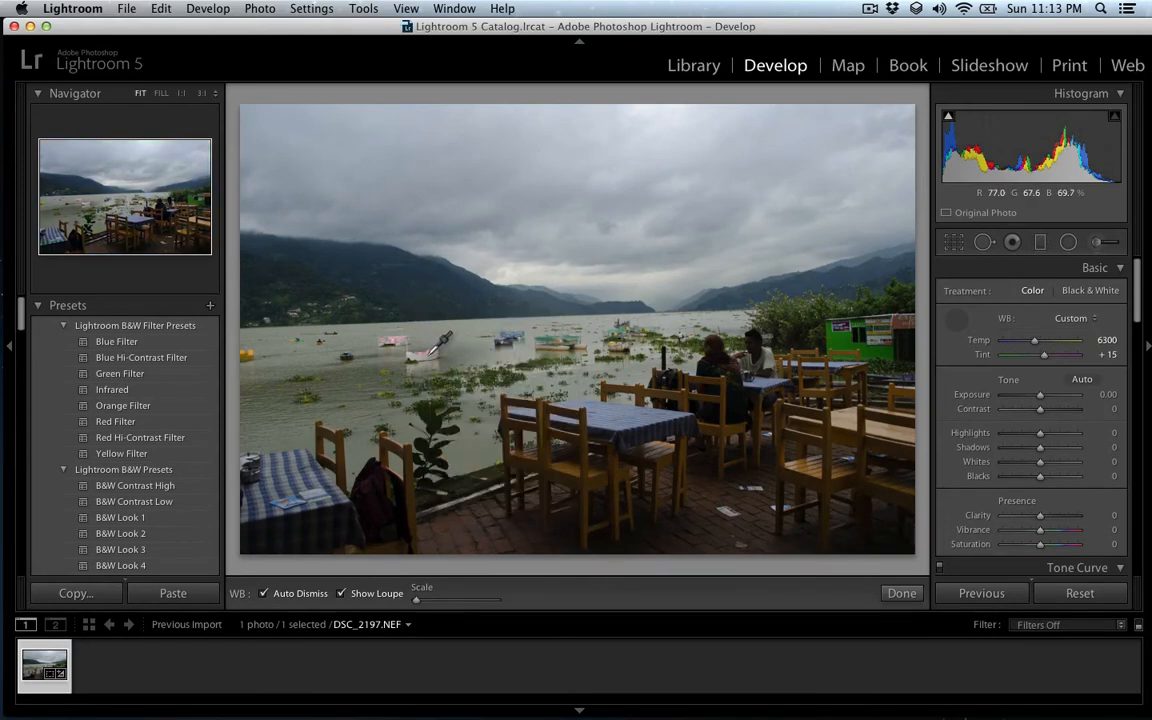
Step: Sample the white paper on the brick floor as the white balance target and set the temperature to 6800
left_click(957, 318)
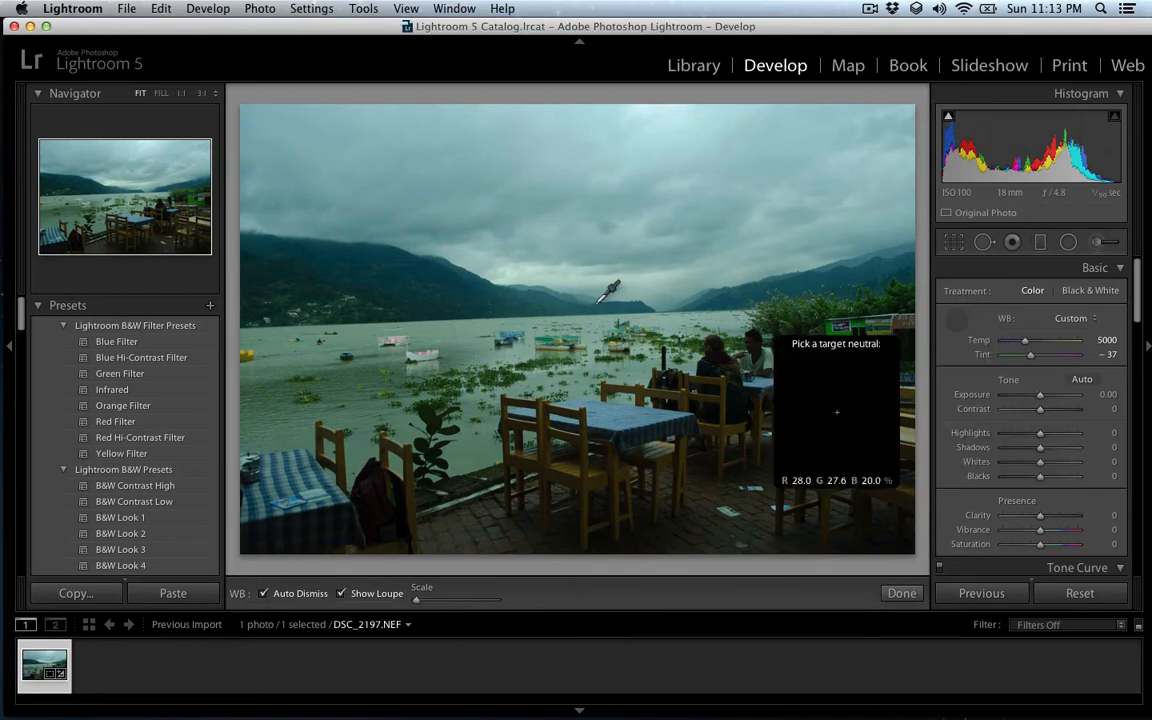
left_click(729, 507)
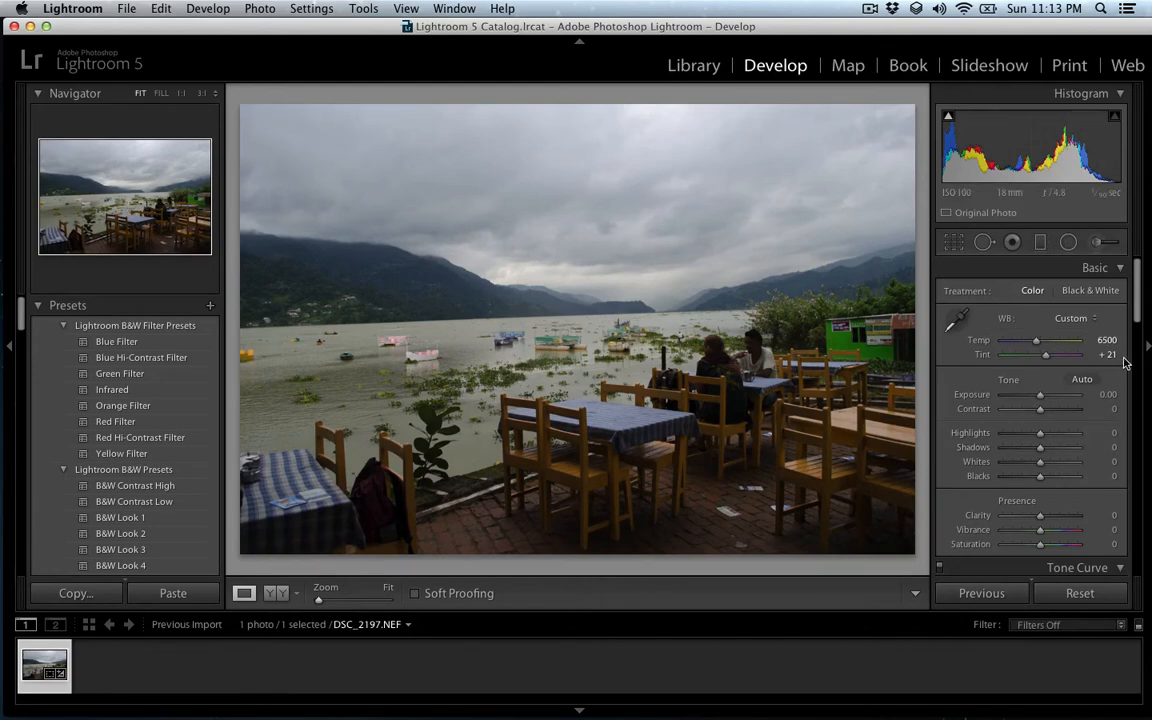
left_click_drag(1097, 336, 1103, 341)
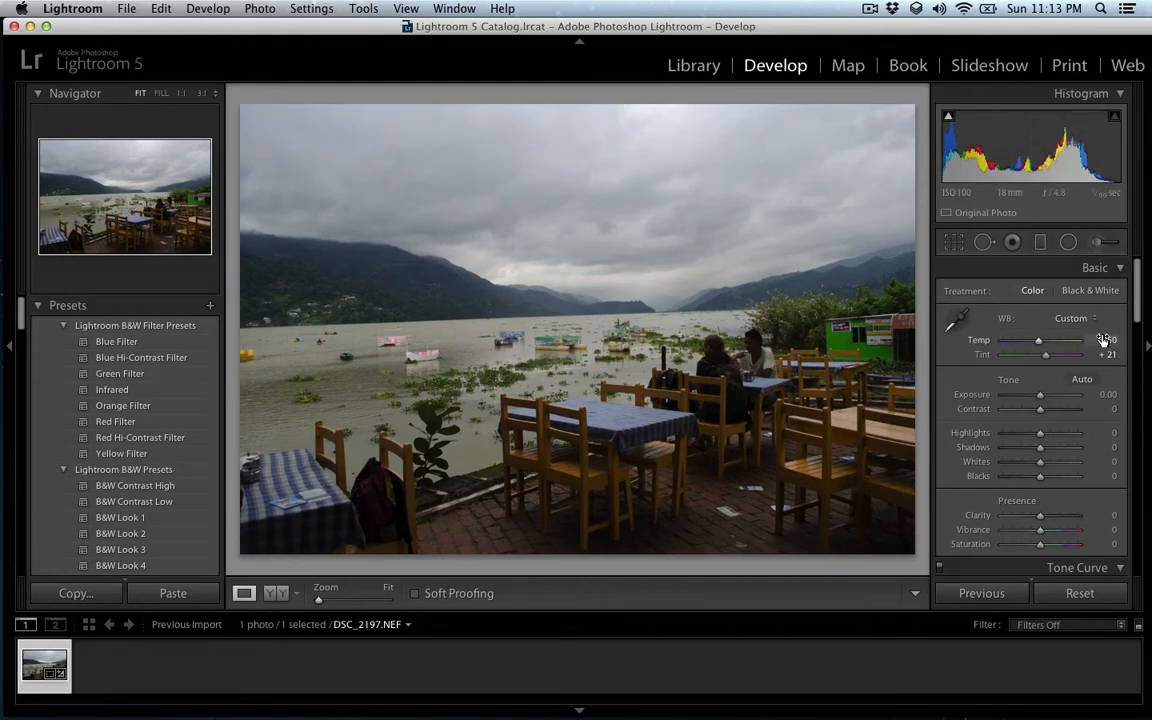
left_click(1103, 340)
left_click(1116, 340)
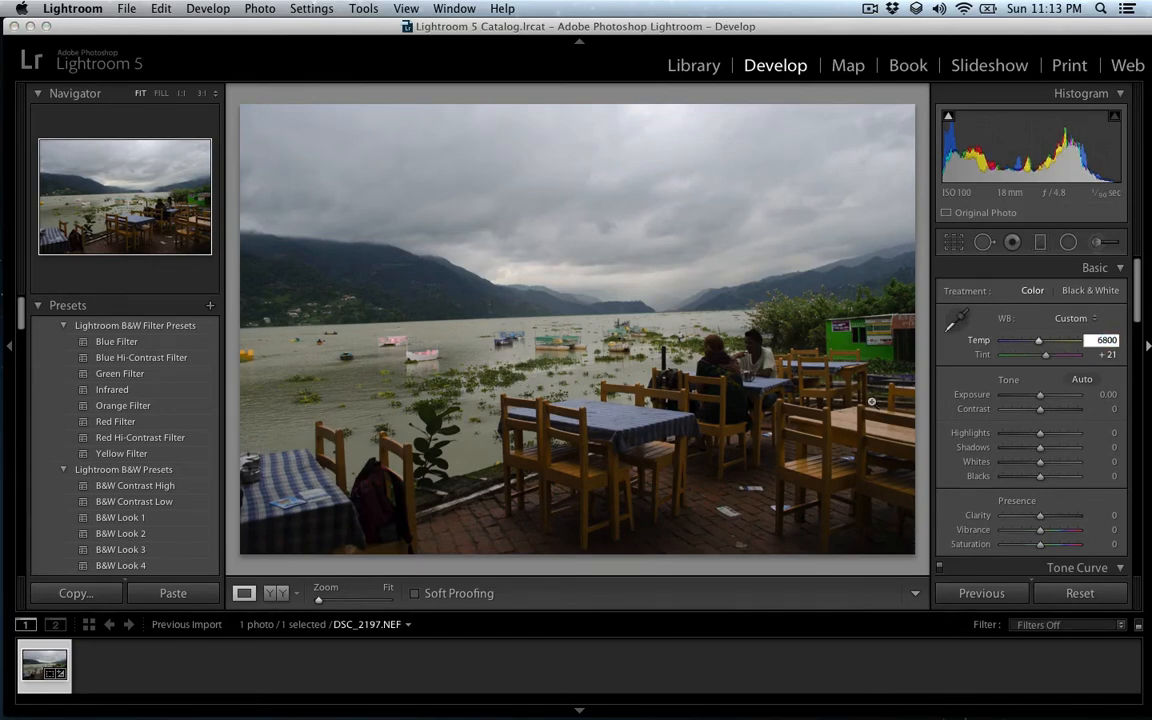
left_click(949, 380)
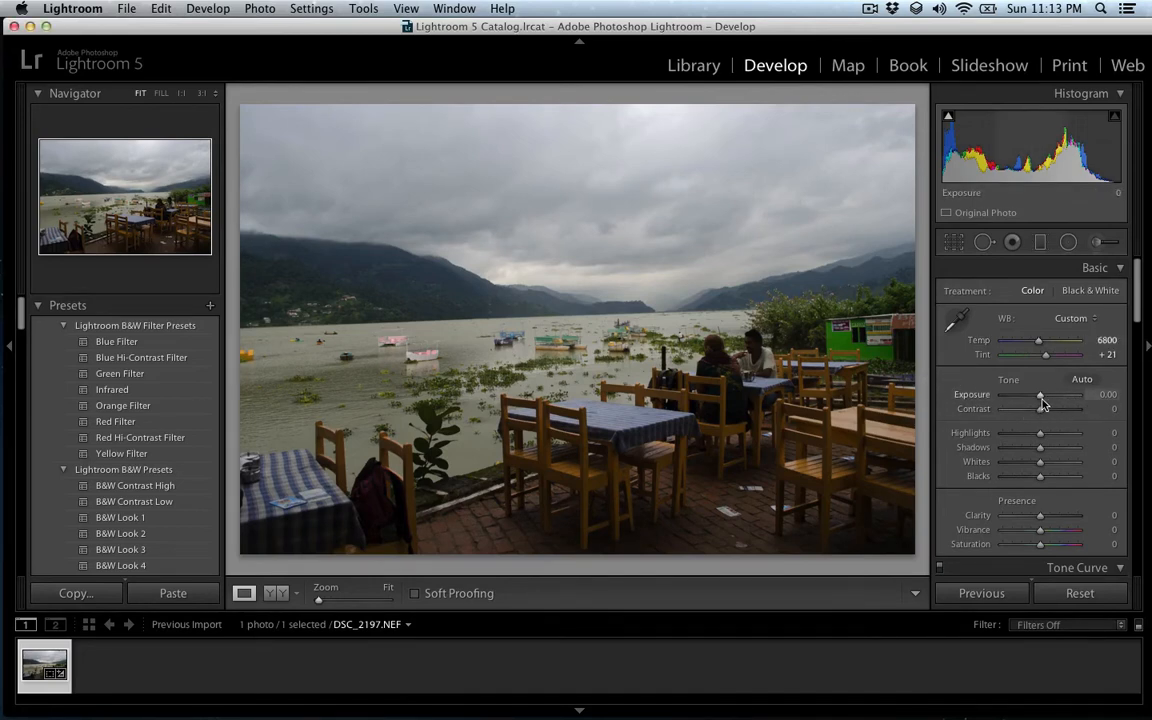
Step: Return Exposure to its default after a small test change and set Contrast to +28
mouse_move(1043, 402)
left_mouse_down()
mouse_move(1032, 403)
mouse_move(1043, 404)
left_mouse_up()
double_click(980, 397)
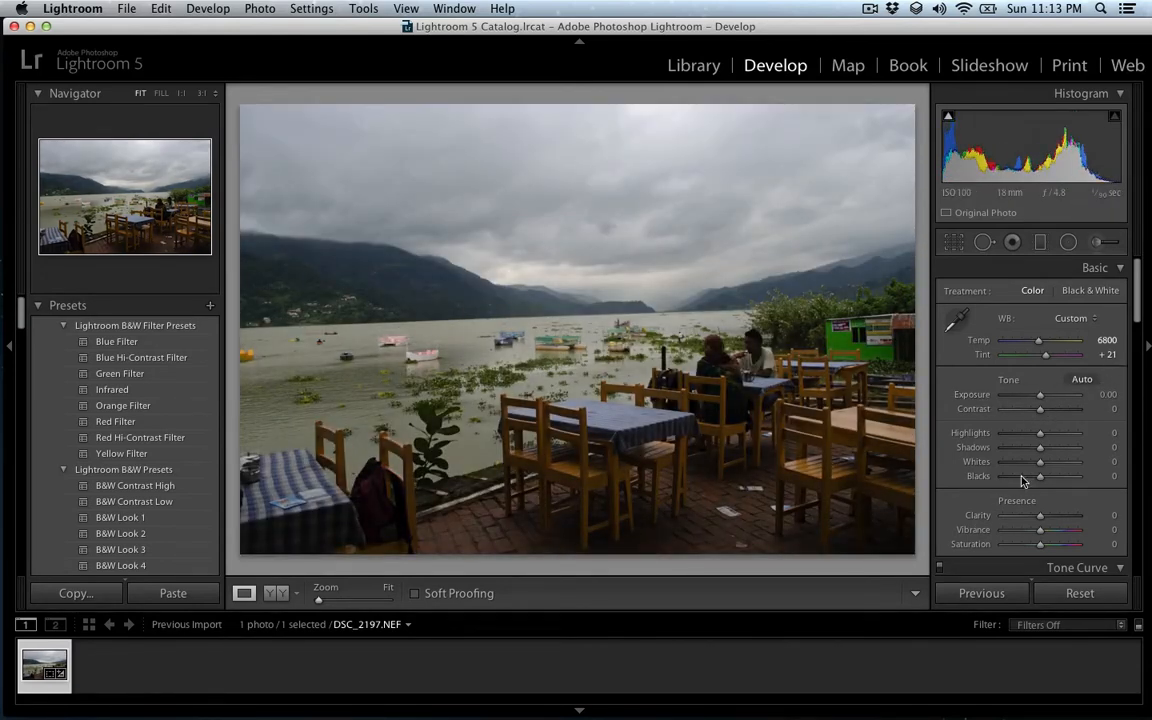
left_click_drag(1050, 415, 1092, 407)
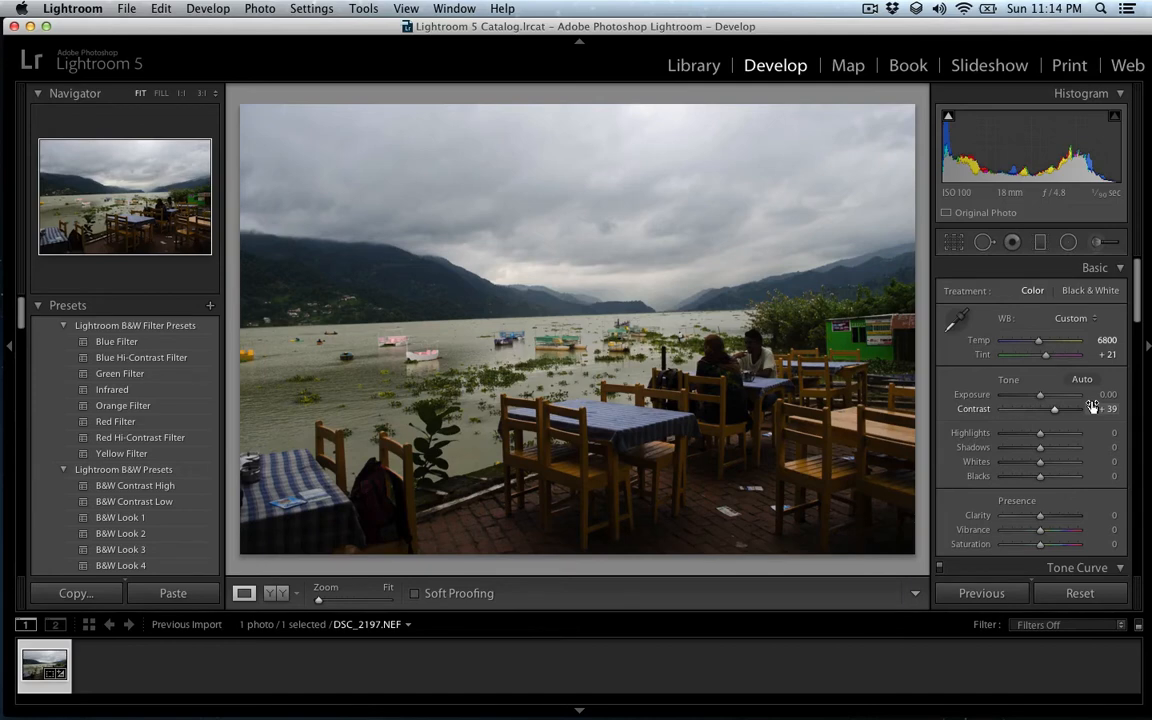
left_click_drag(1054, 415, 1050, 412)
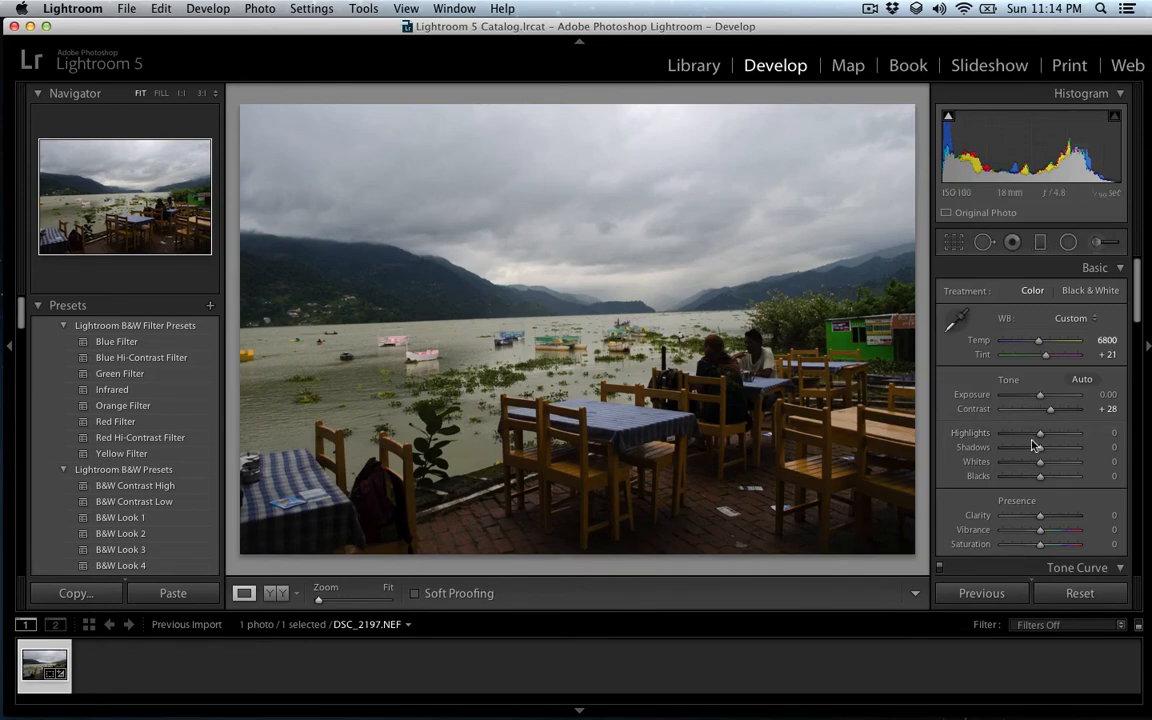
Step: Try lower and higher Highlights and Shadows, settling on Highlights at +9 and Shadows at +76
left_click_drag(1027, 444, 1008, 437)
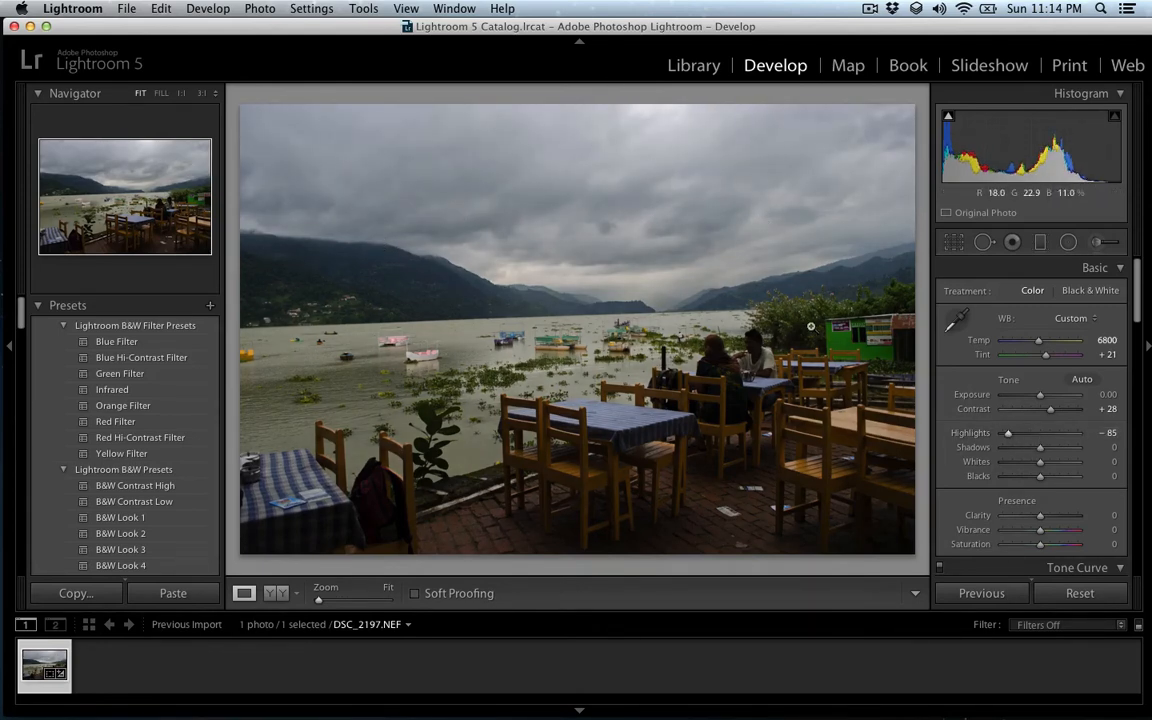
left_click_drag(1008, 433, 1044, 434)
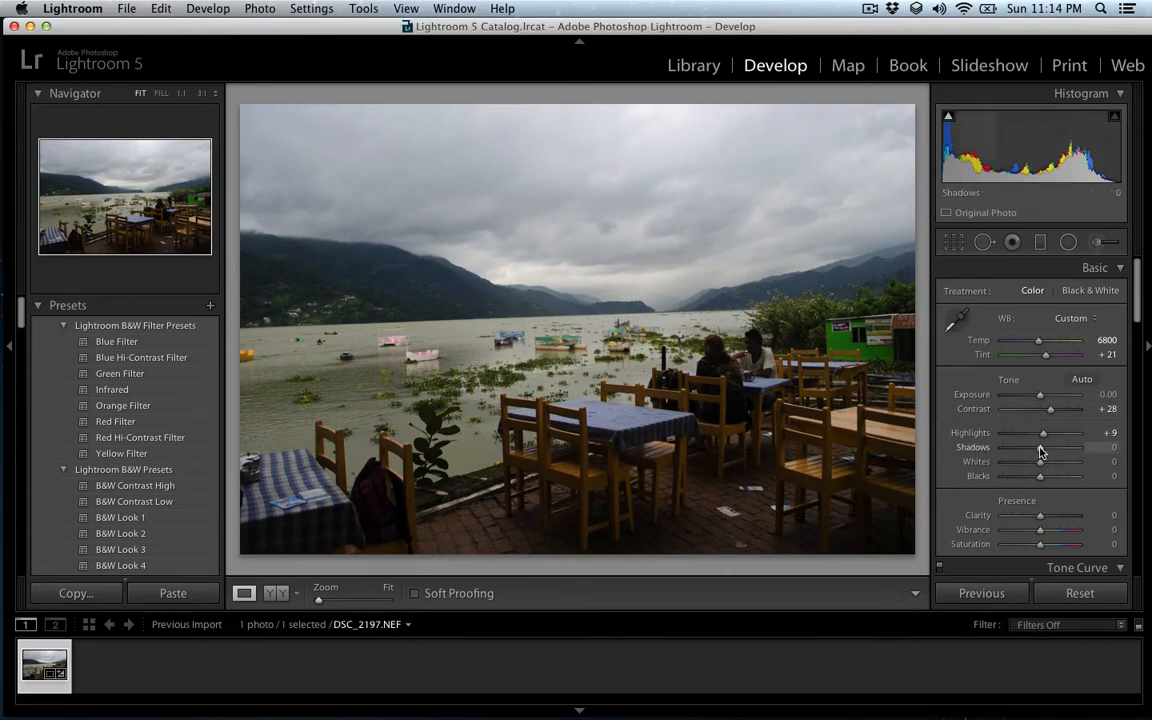
left_click_drag(1040, 452, 1071, 447)
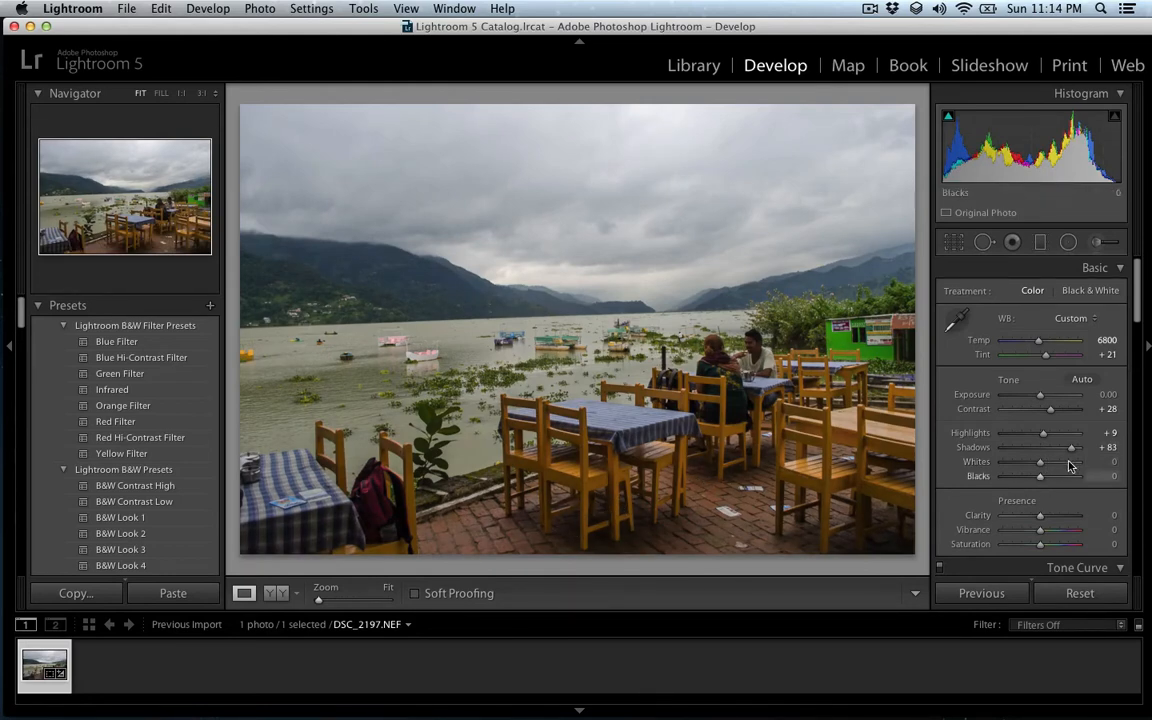
left_click_drag(1071, 449, 1037, 453)
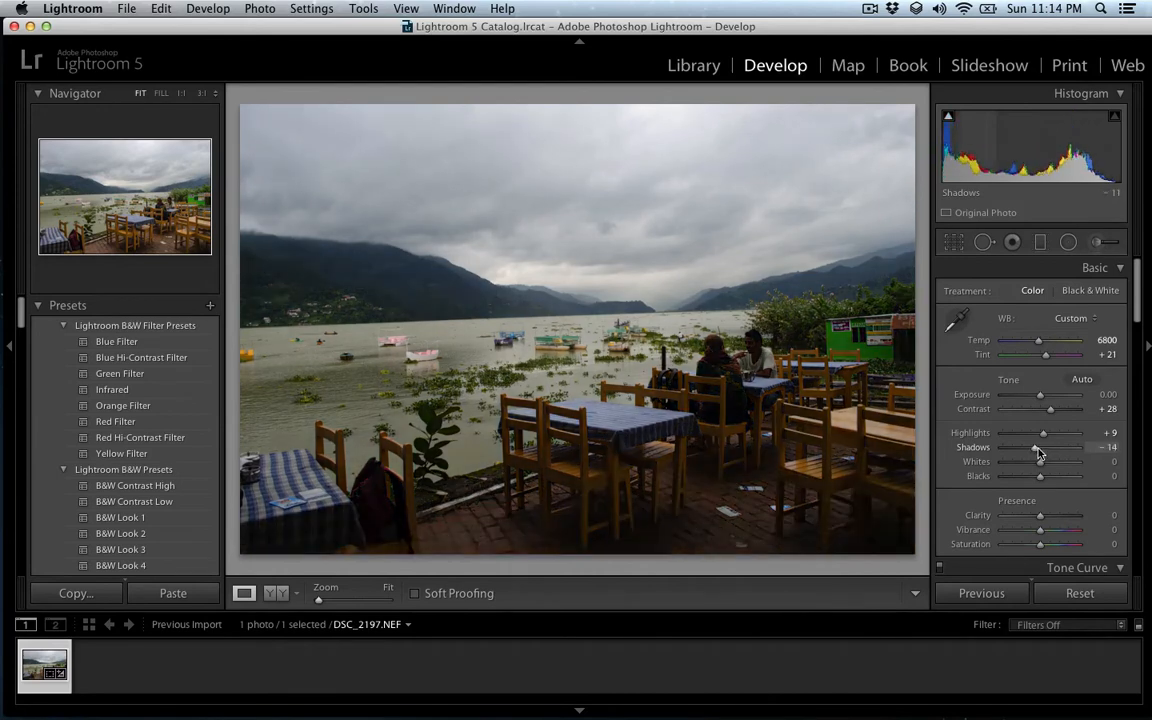
double_click(975, 449)
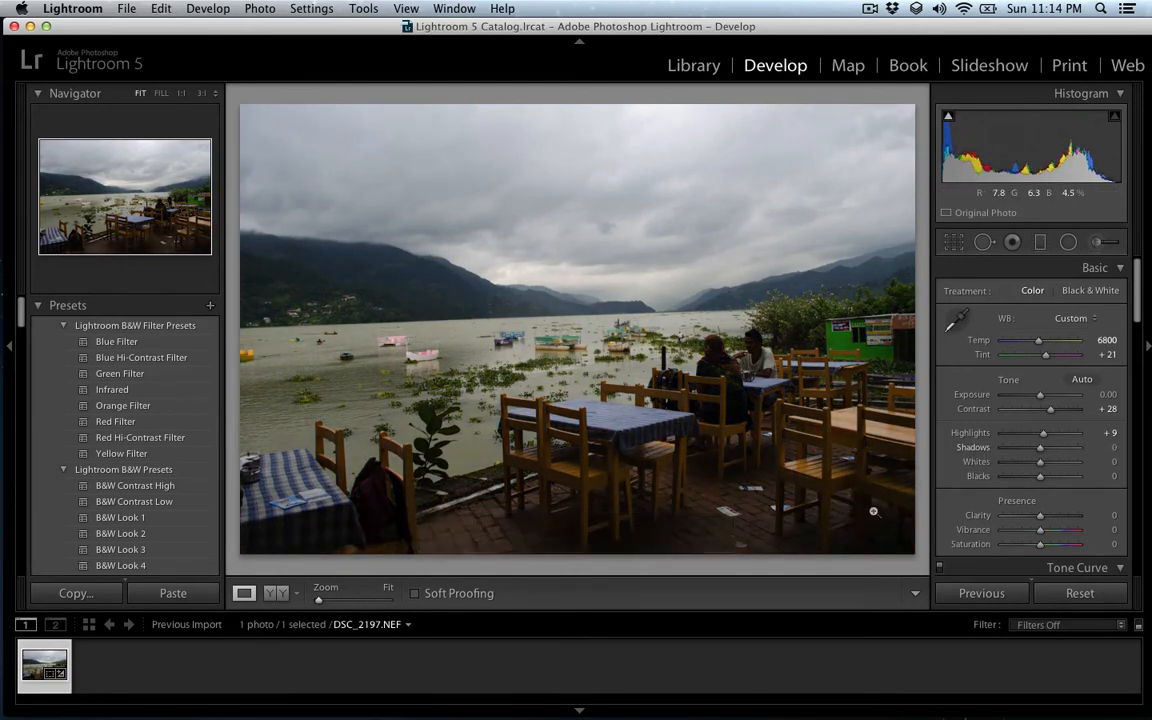
left_click_drag(1043, 449, 1069, 448)
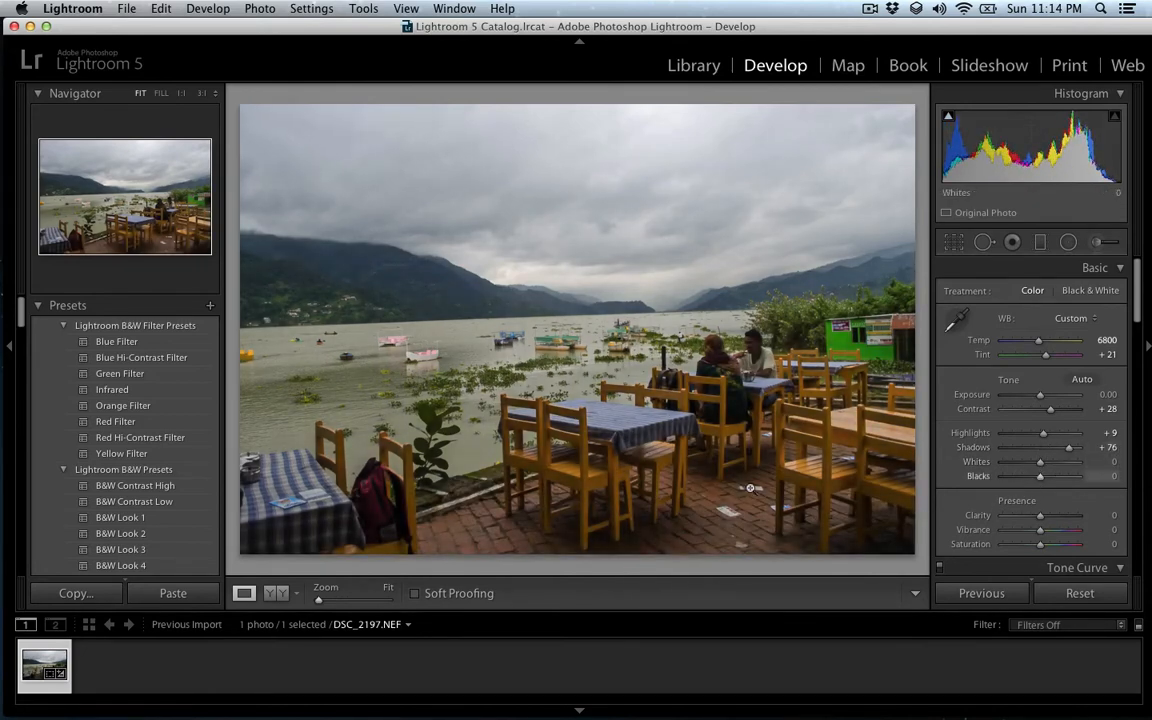
Step: Examine the dark brick floor around the chair legs up close and reduce Shadows to +48
left_click(638, 505)
left_click(645, 510)
left_click(637, 503)
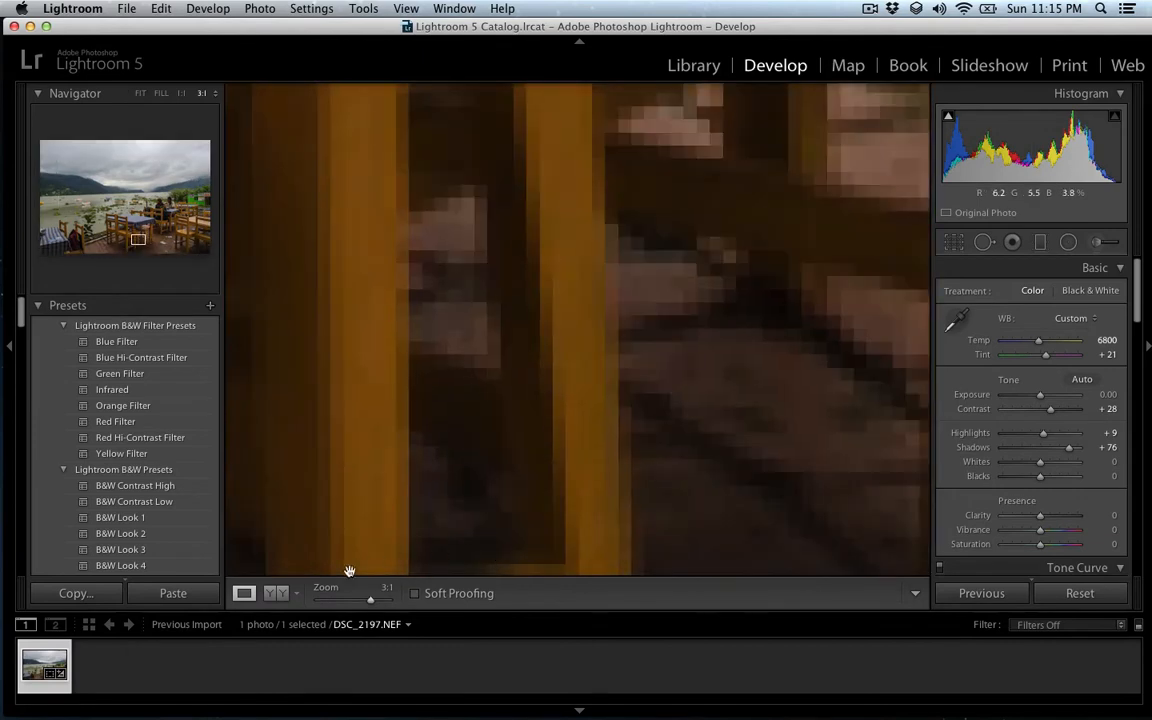
left_click(366, 598)
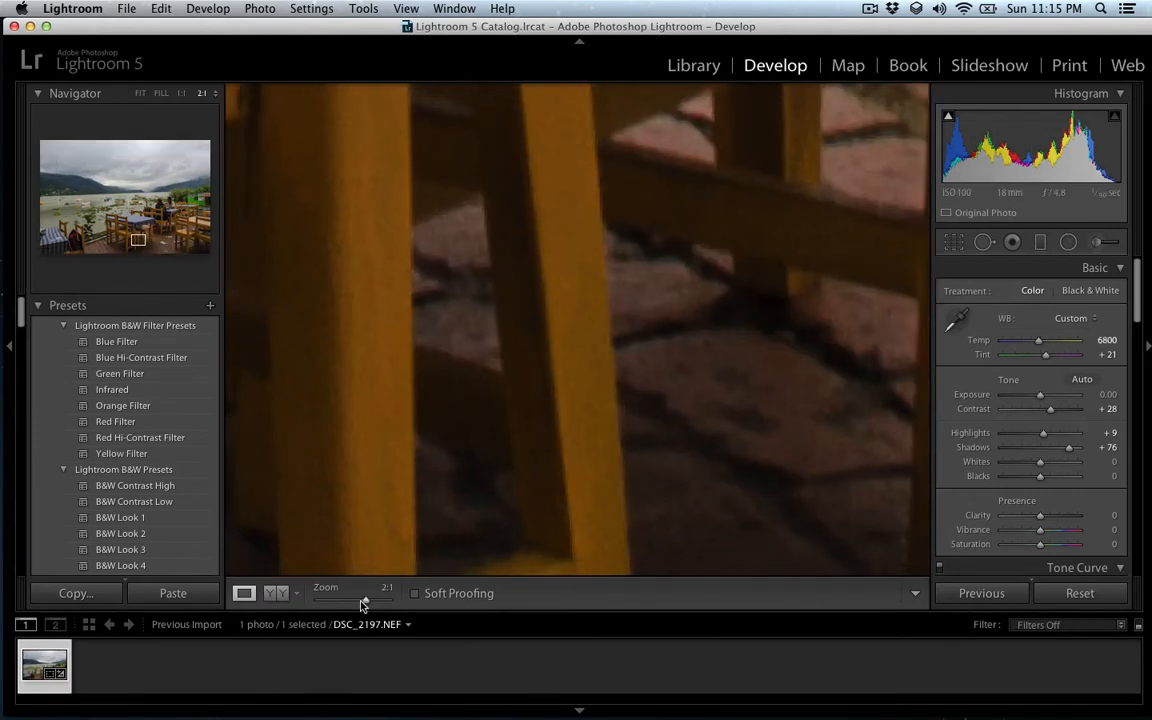
left_click(361, 601)
left_click_drag(792, 465, 707, 376)
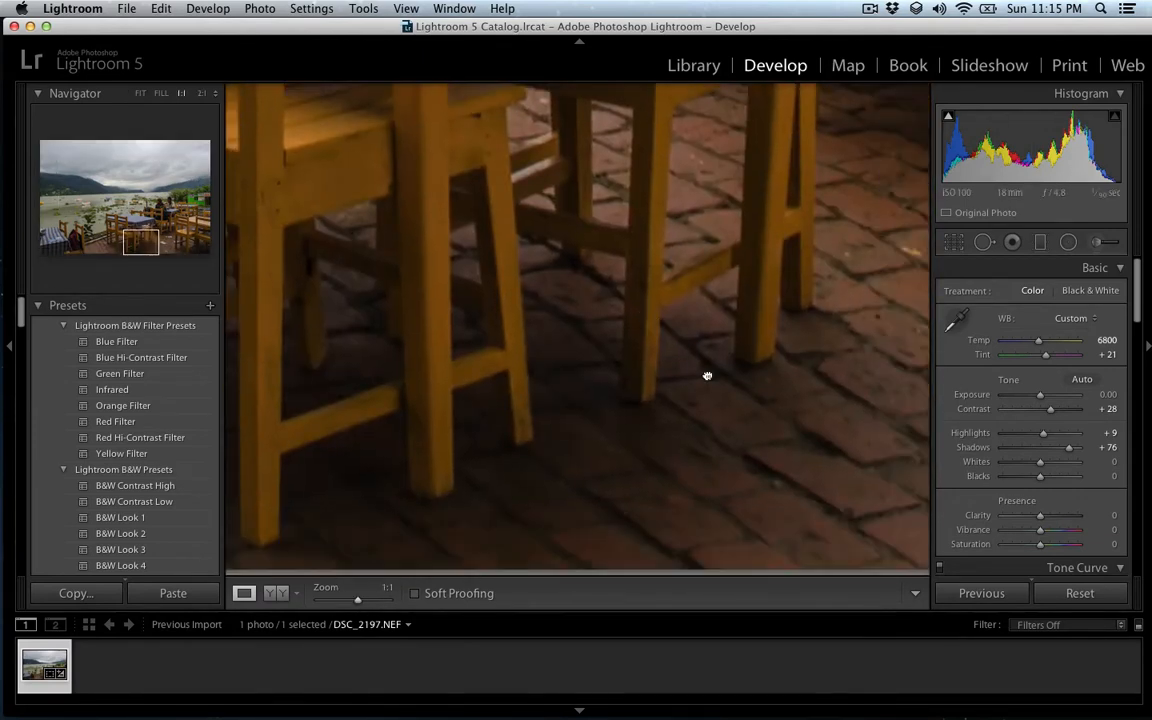
left_click(367, 603)
left_click(371, 600)
left_click_drag(481, 473, 594, 455)
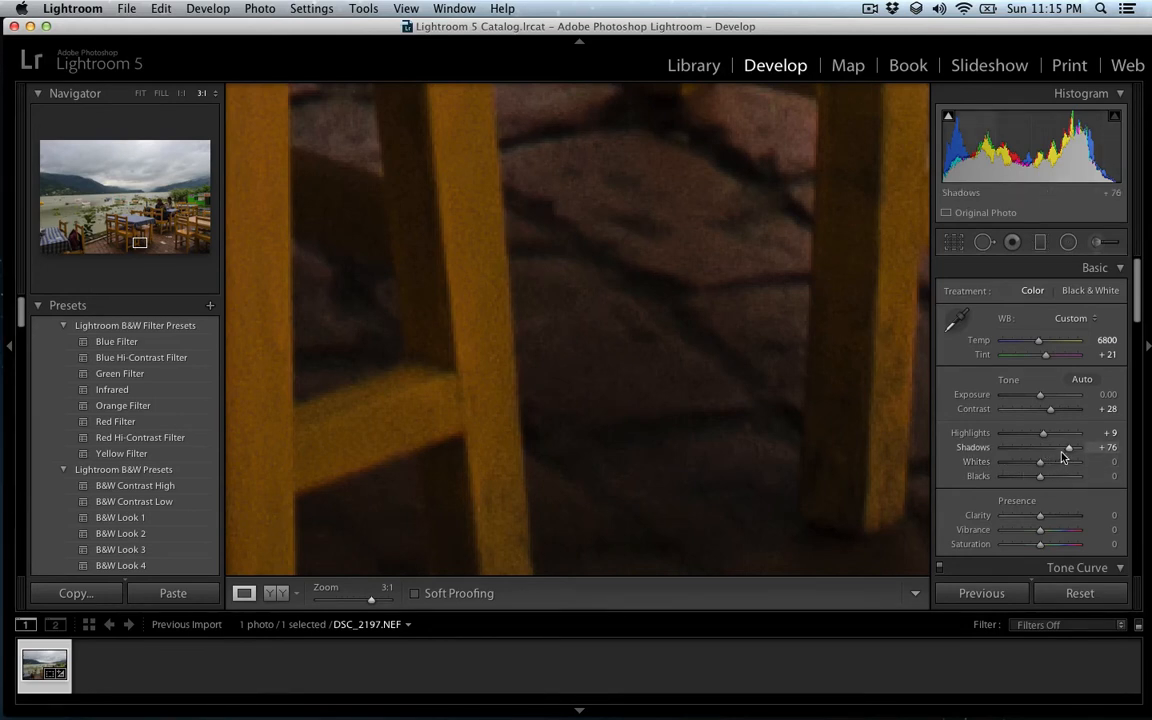
left_click_drag(1068, 455, 1036, 465)
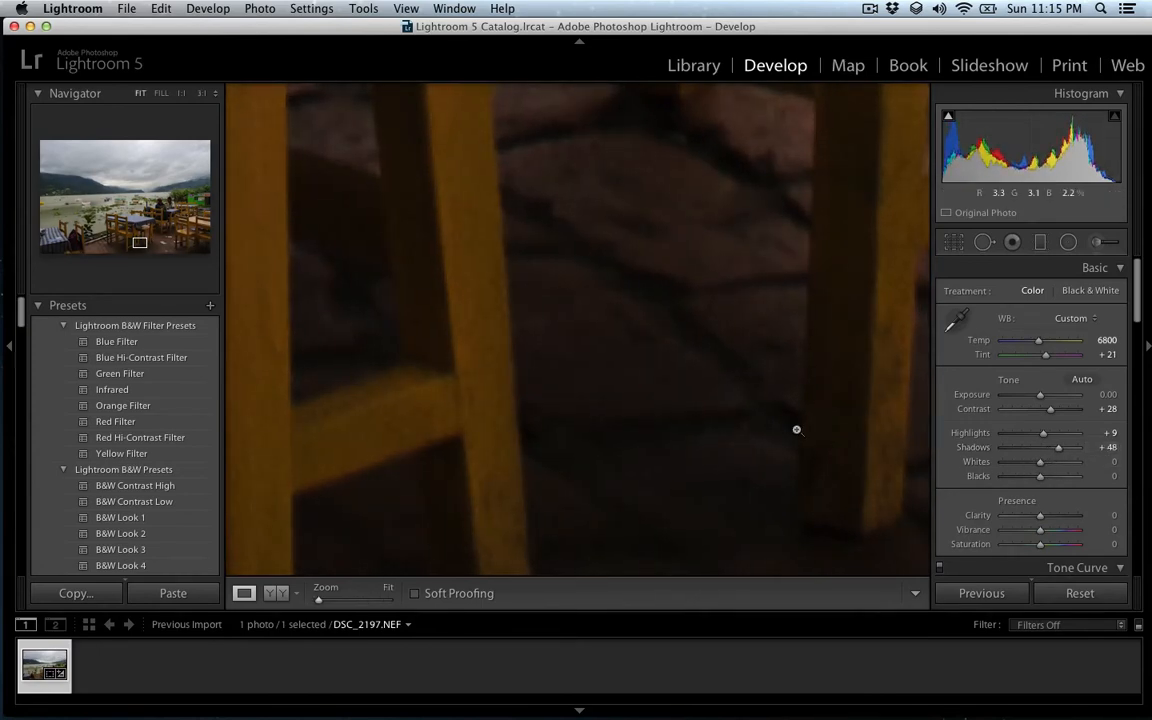
Step: Lower Whites to -3 and Blacks to -2, and raise Clarity to +9 on the restaurant photo
left_click(800, 431)
left_click(815, 414)
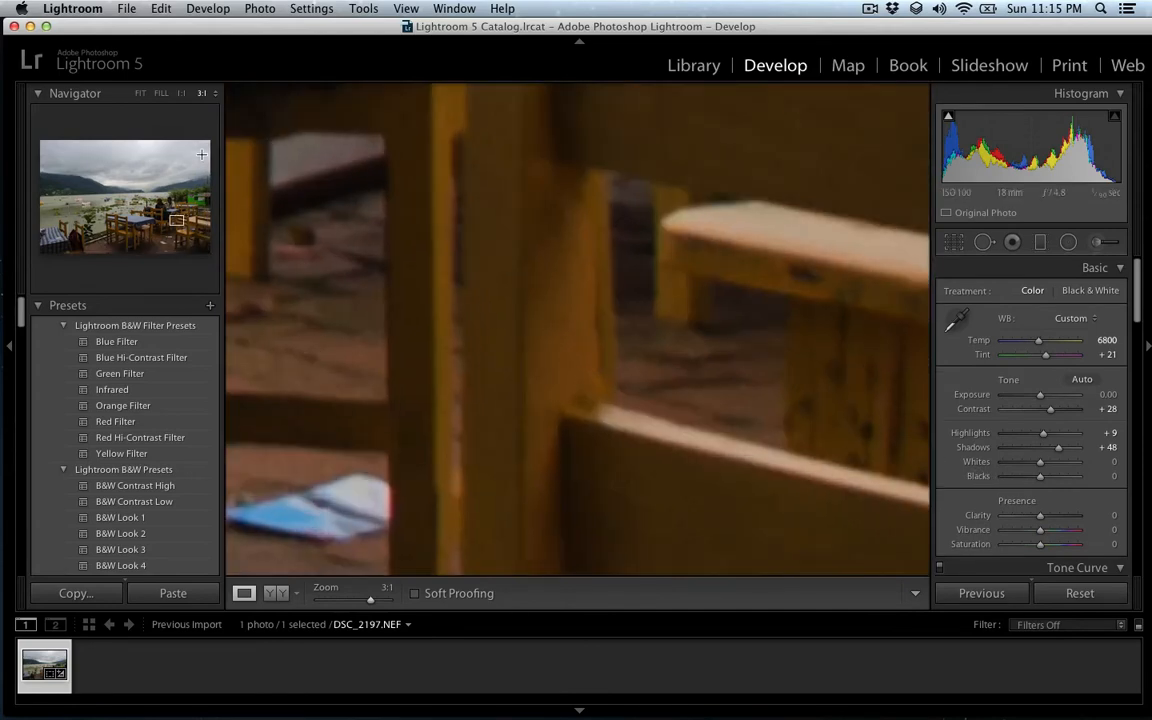
left_click(140, 95)
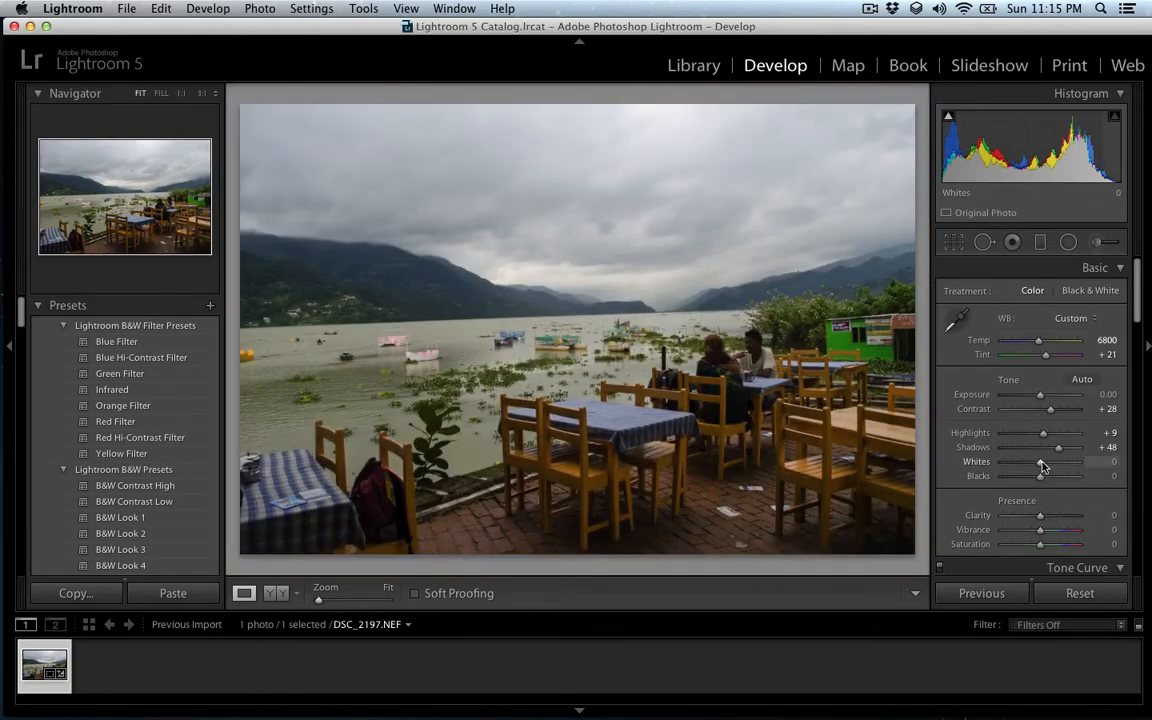
left_click_drag(1049, 468, 1042, 502)
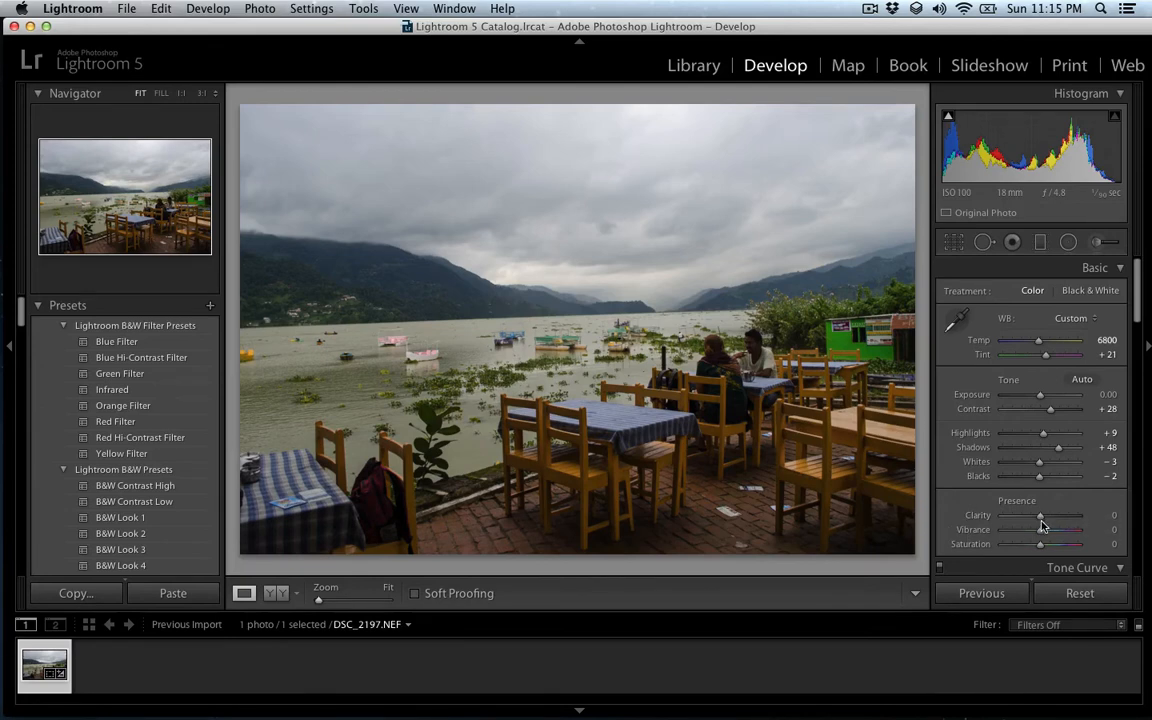
mouse_move(1041, 516)
left_mouse_down()
mouse_move(1106, 522)
mouse_move(1042, 521)
left_mouse_up()
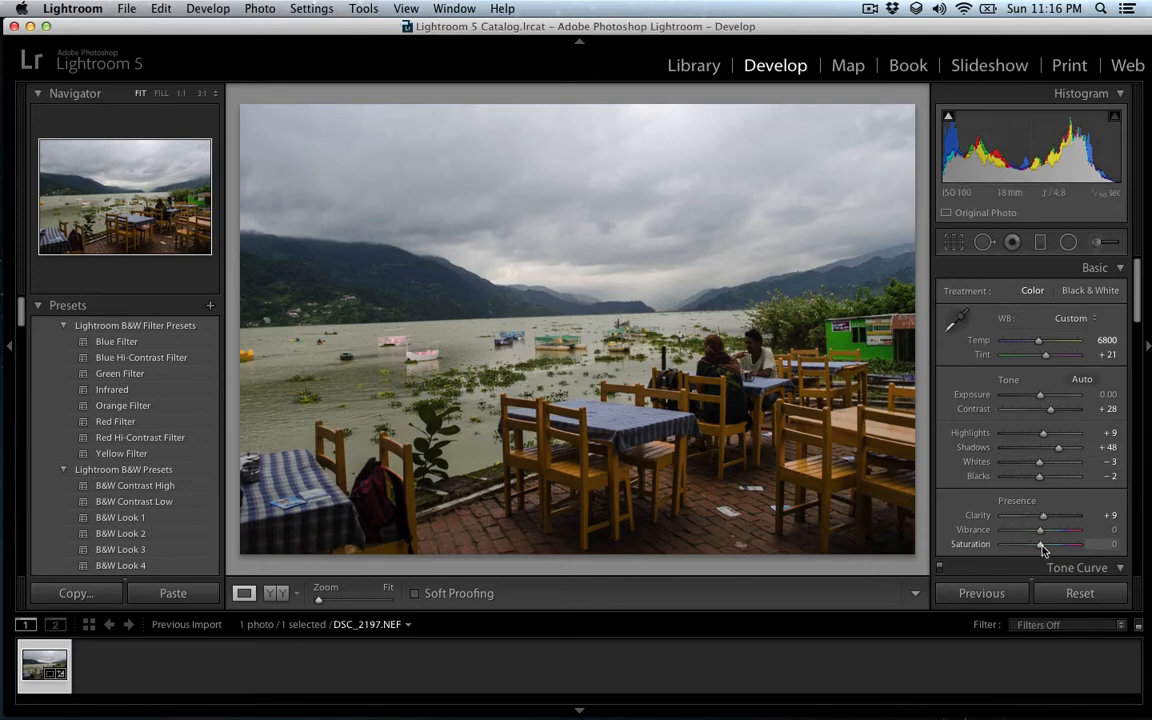
Step: Try Saturation at +40 and Vibrance at +55, returning each to its default after the test
left_click_drag(1042, 549, 1055, 549)
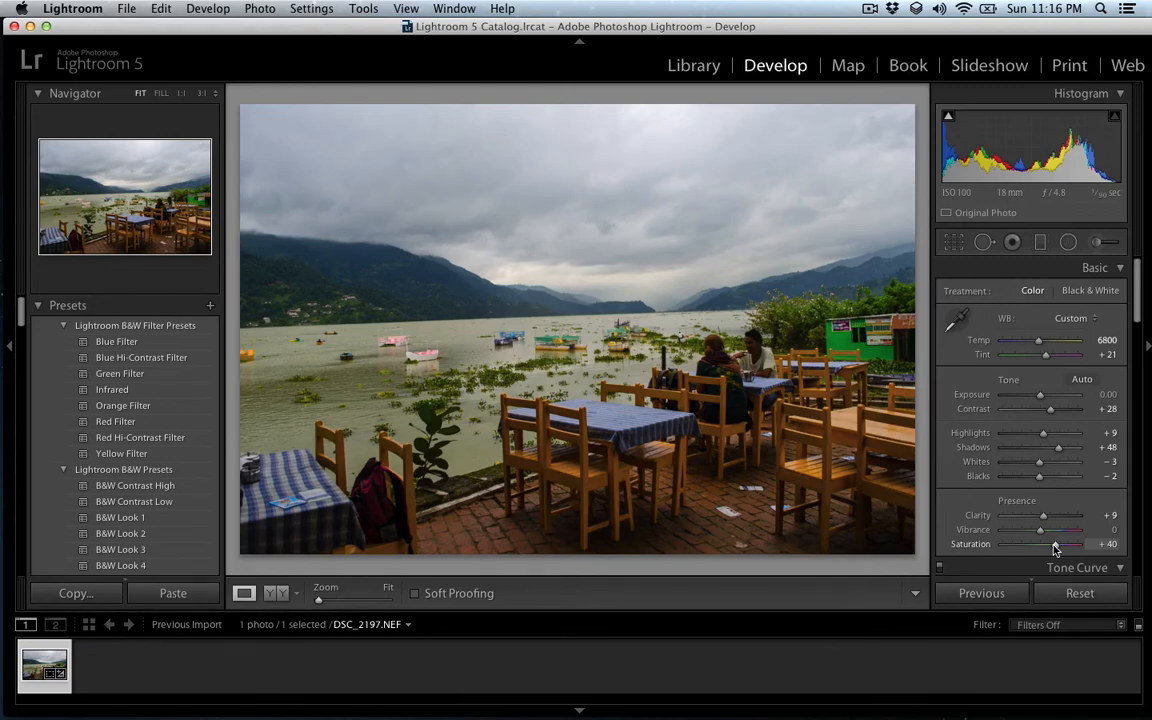
double_click(986, 545)
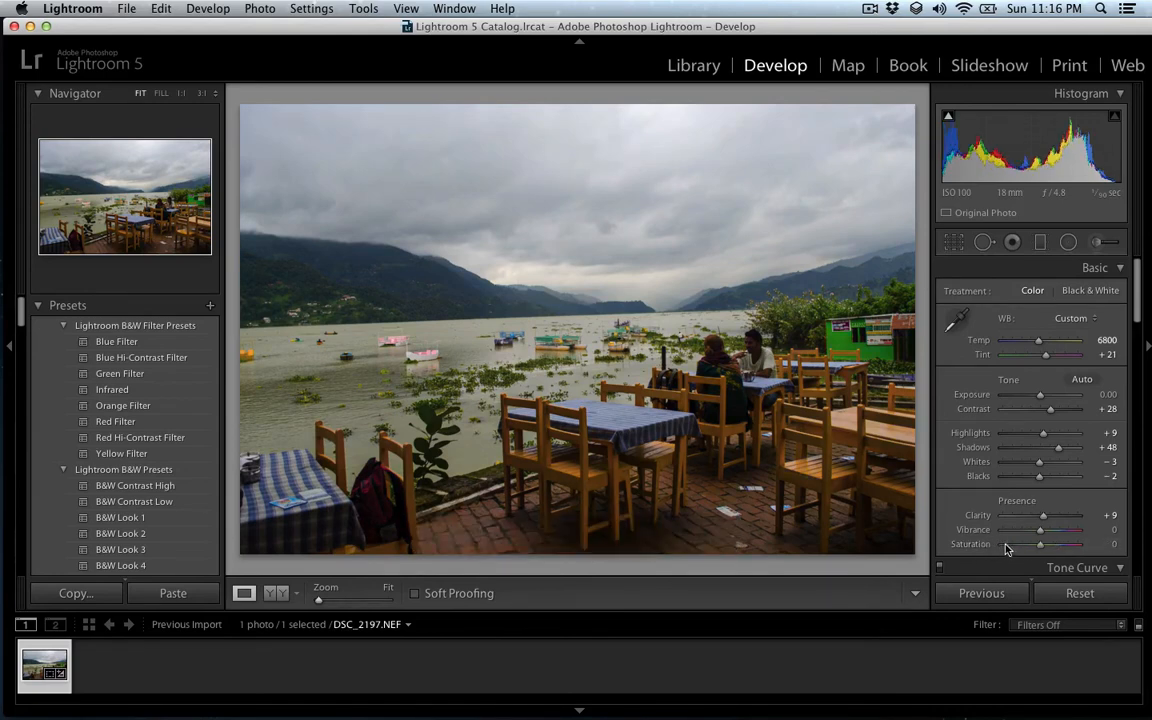
left_click_drag(1040, 531, 1092, 527)
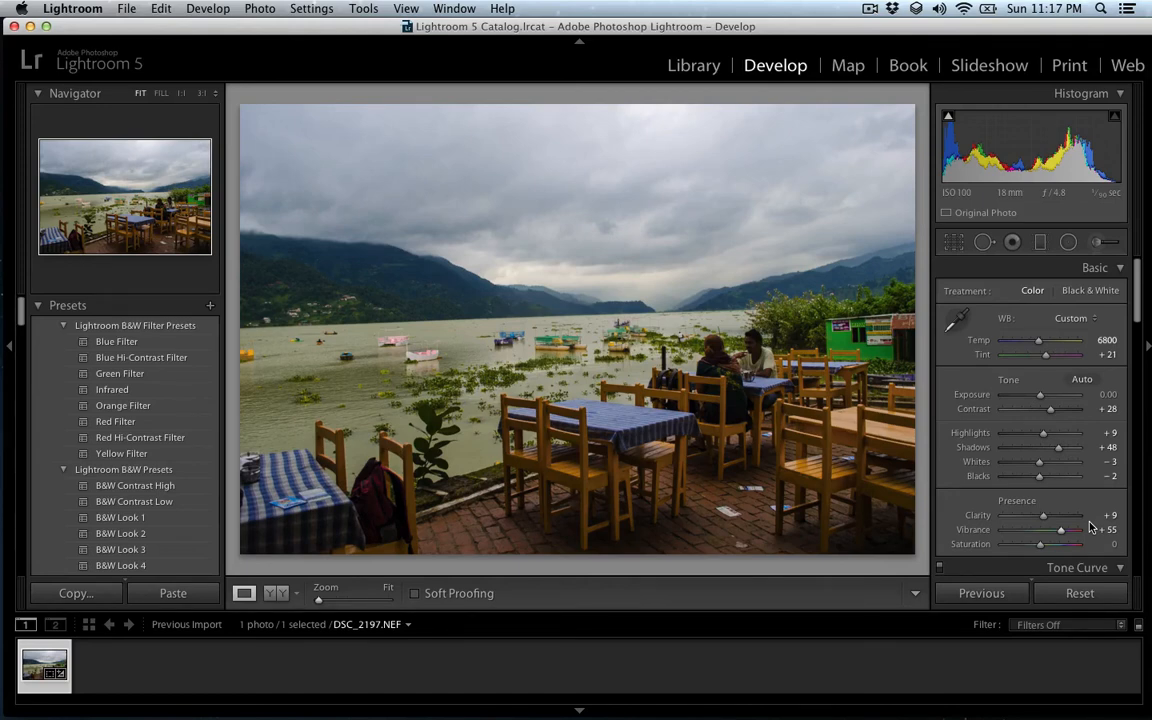
double_click(972, 529)
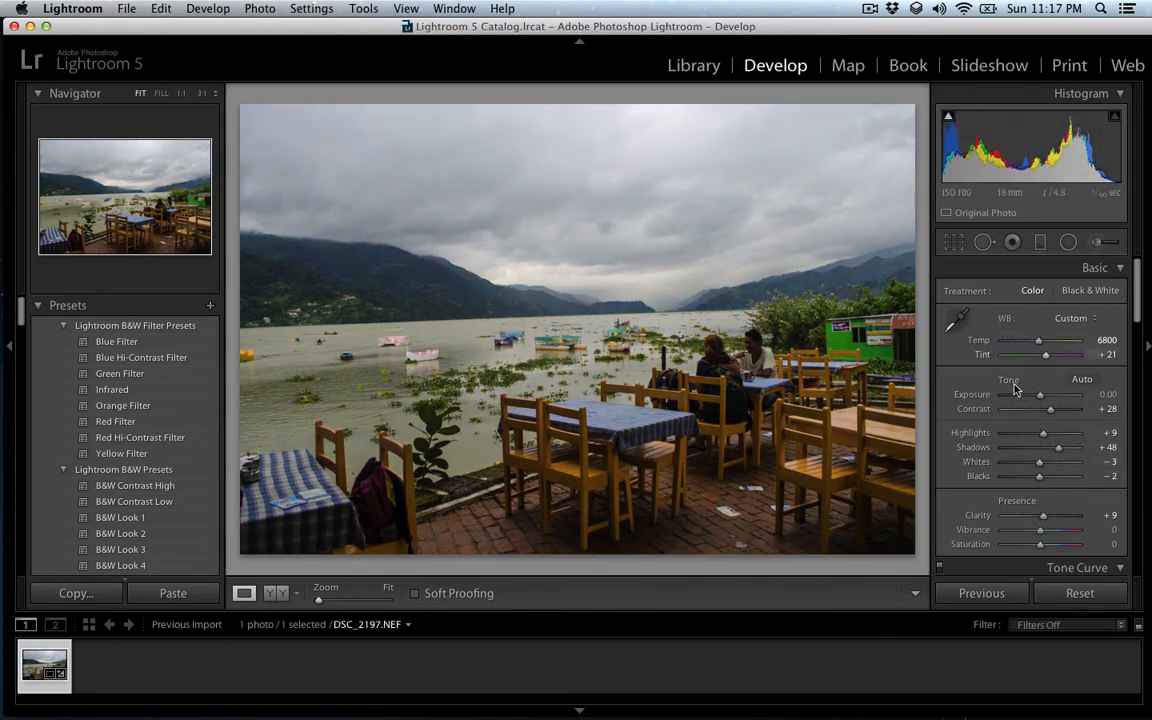
Step: Reset all develop adjustments and crop the photo to remove the dark post along its right edge
left_click(1090, 595)
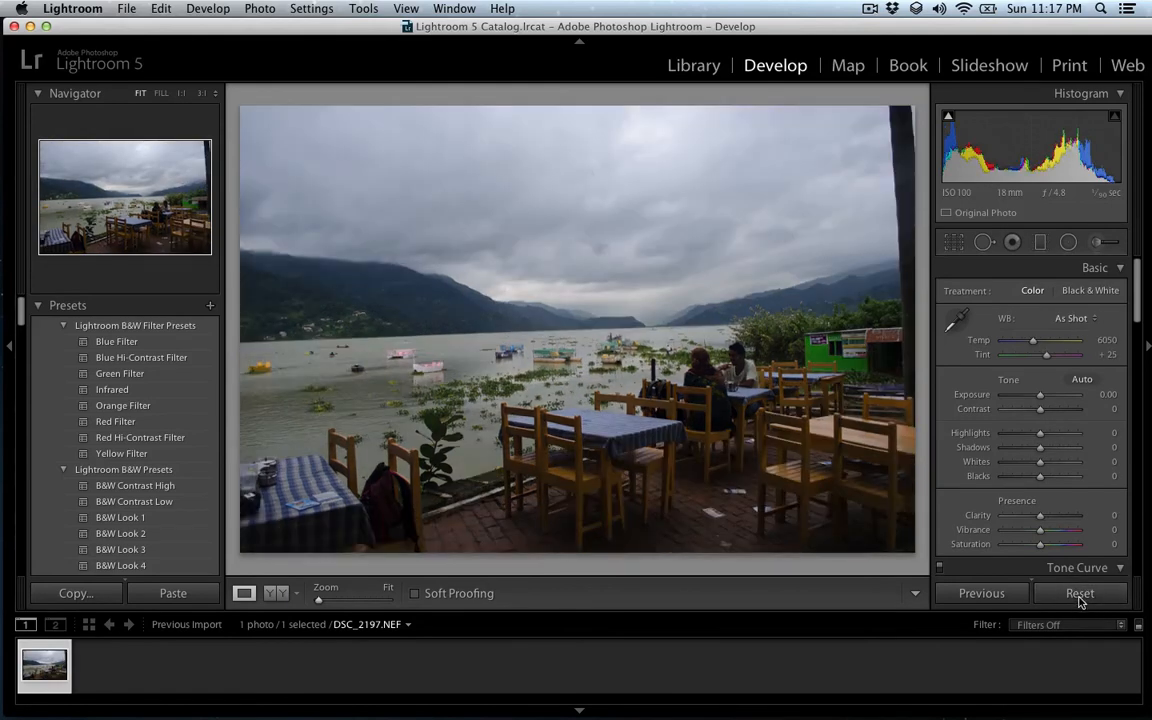
left_click(954, 242)
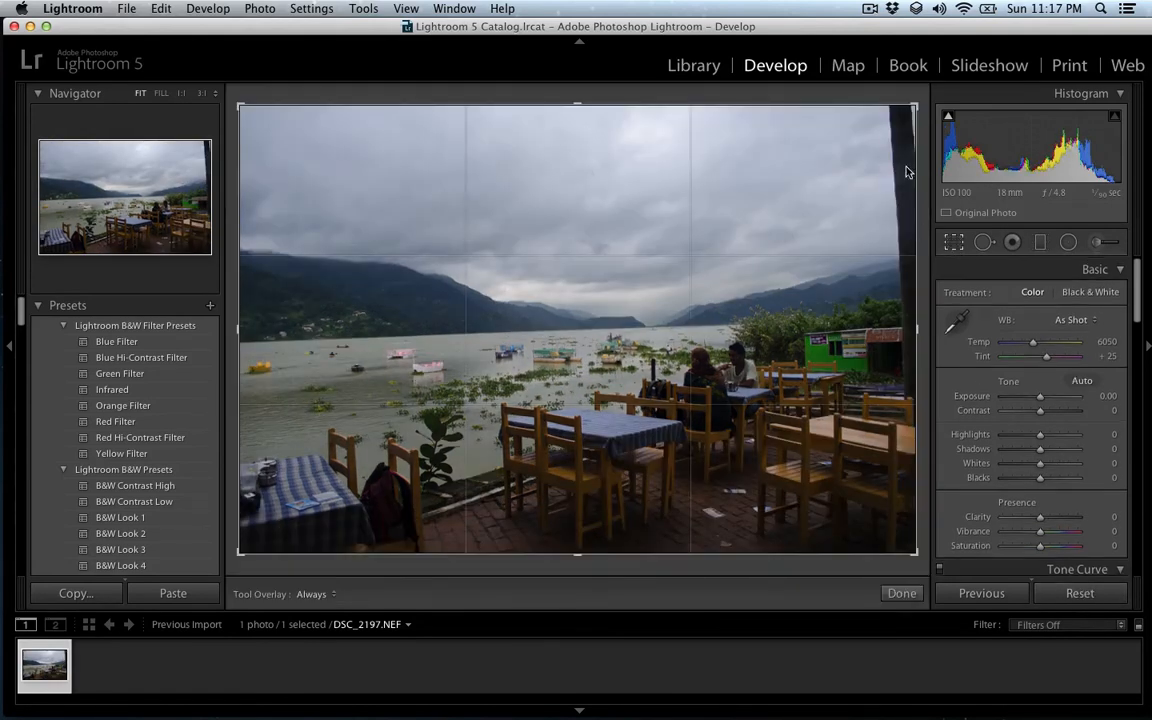
left_click_drag(916, 106, 896, 127)
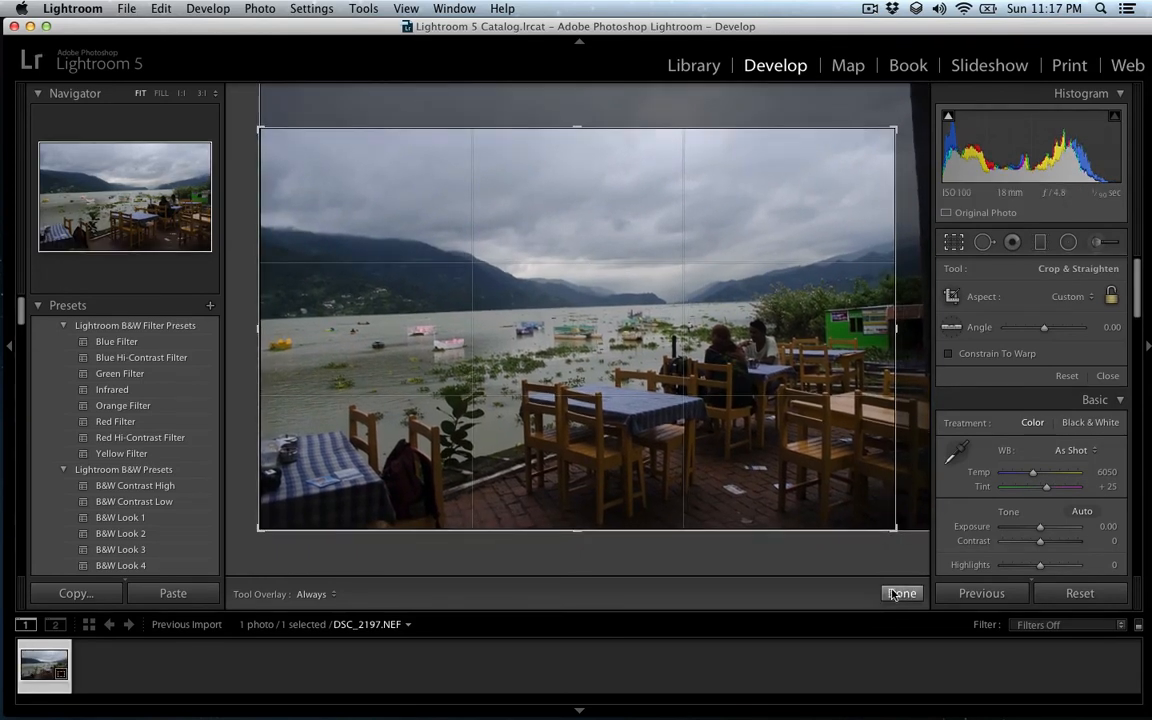
left_click(900, 594)
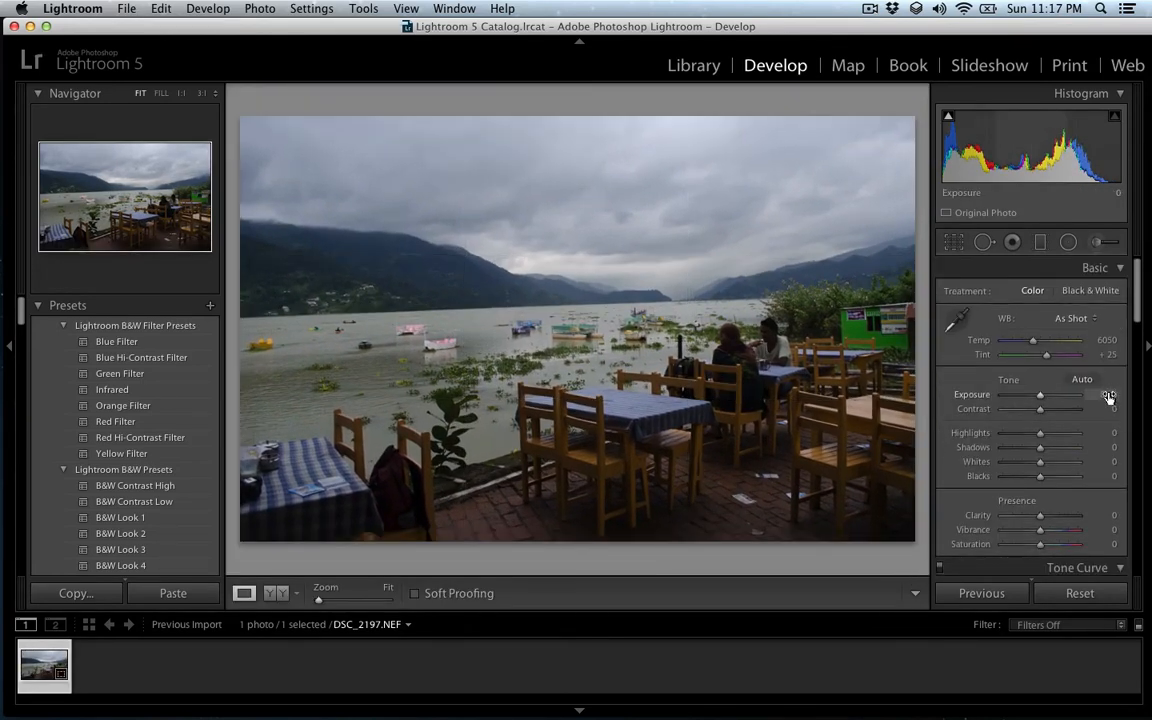
Step: Set Exposure to +0.30 and Vibrance to +31 for the freshly cropped photo
left_click(1108, 395)
key("Up")
key("Up")
key("Up")
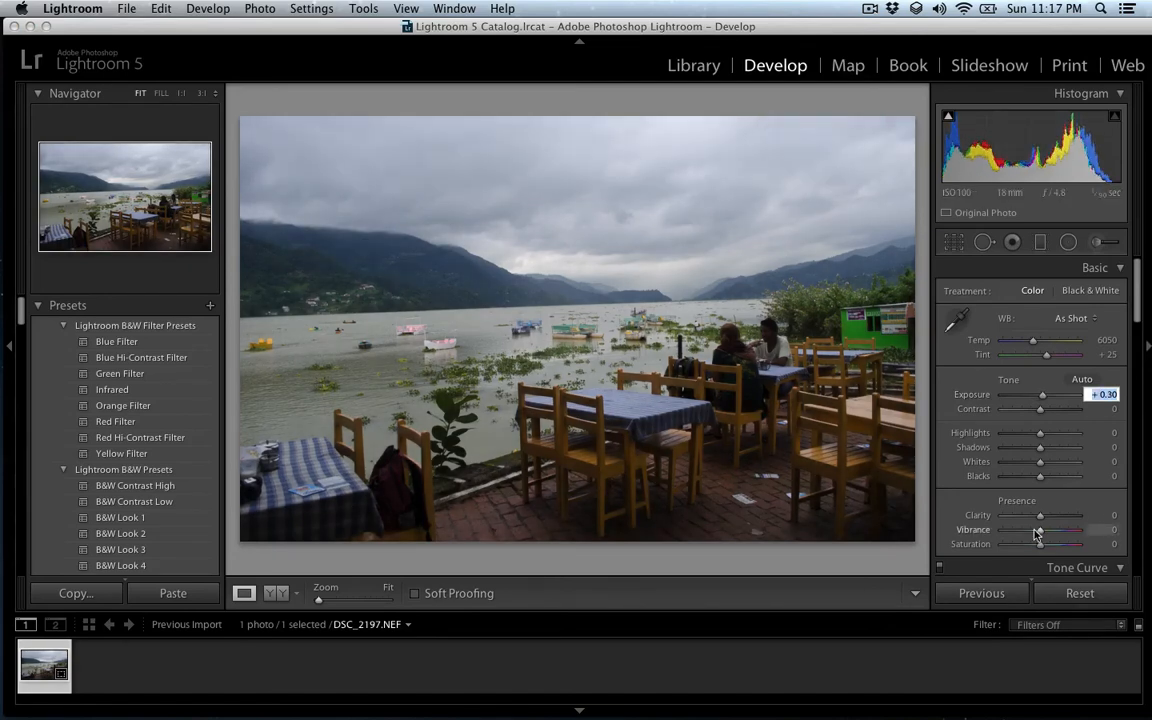
left_click_drag(1040, 530, 1051, 533)
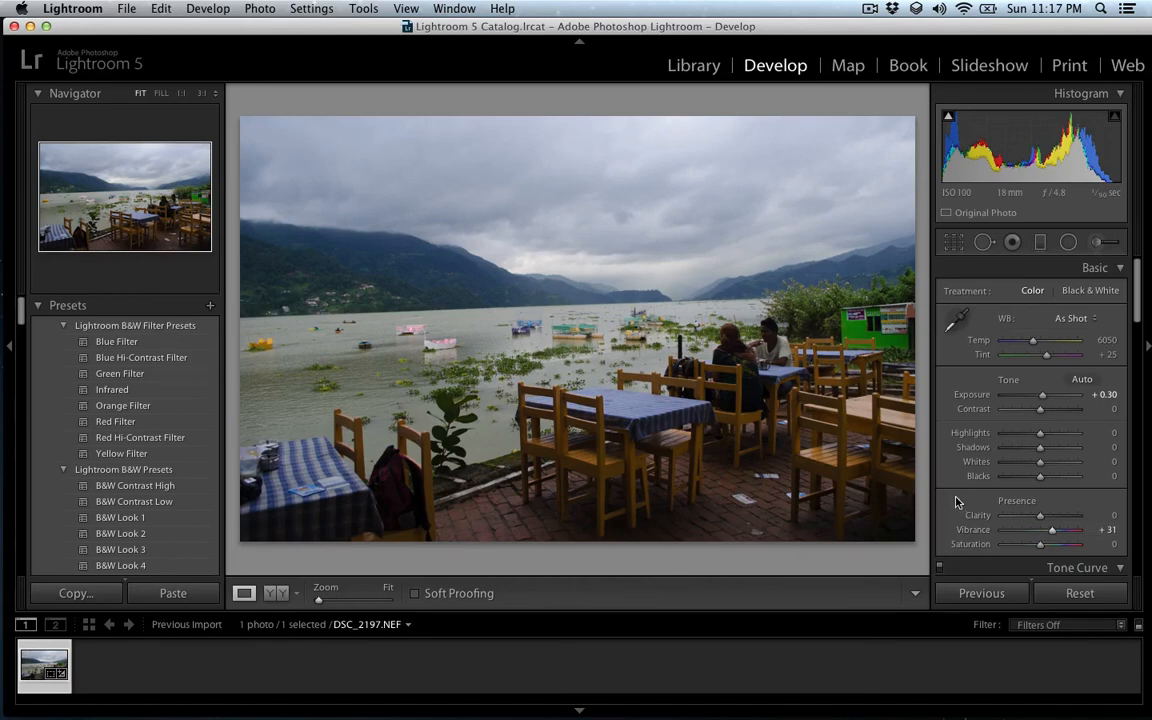
Step: Set Highlights to -42, Shadows to +27, Whites to +10 and Contrast to +12, and compare the before and after versions side by side
right_click(945, 455)
left_click(943, 457)
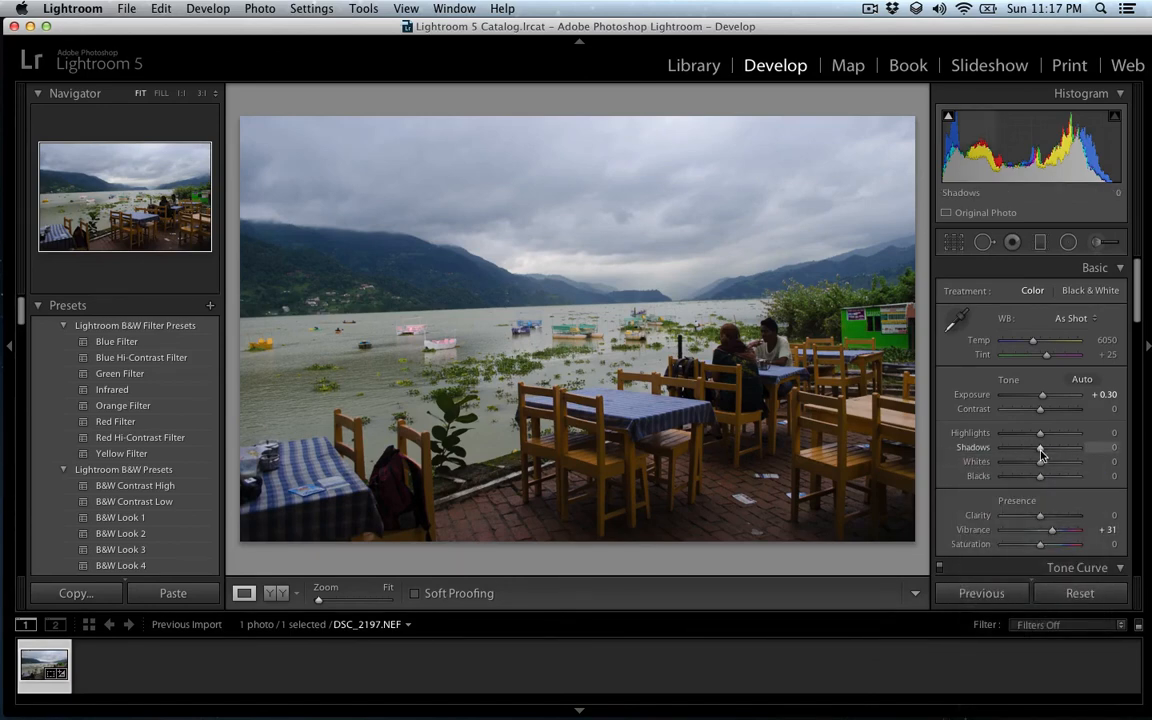
mouse_move(1040, 452)
left_mouse_down()
mouse_move(1050, 448)
mouse_move(1020, 437)
mouse_move(1044, 463)
left_mouse_up()
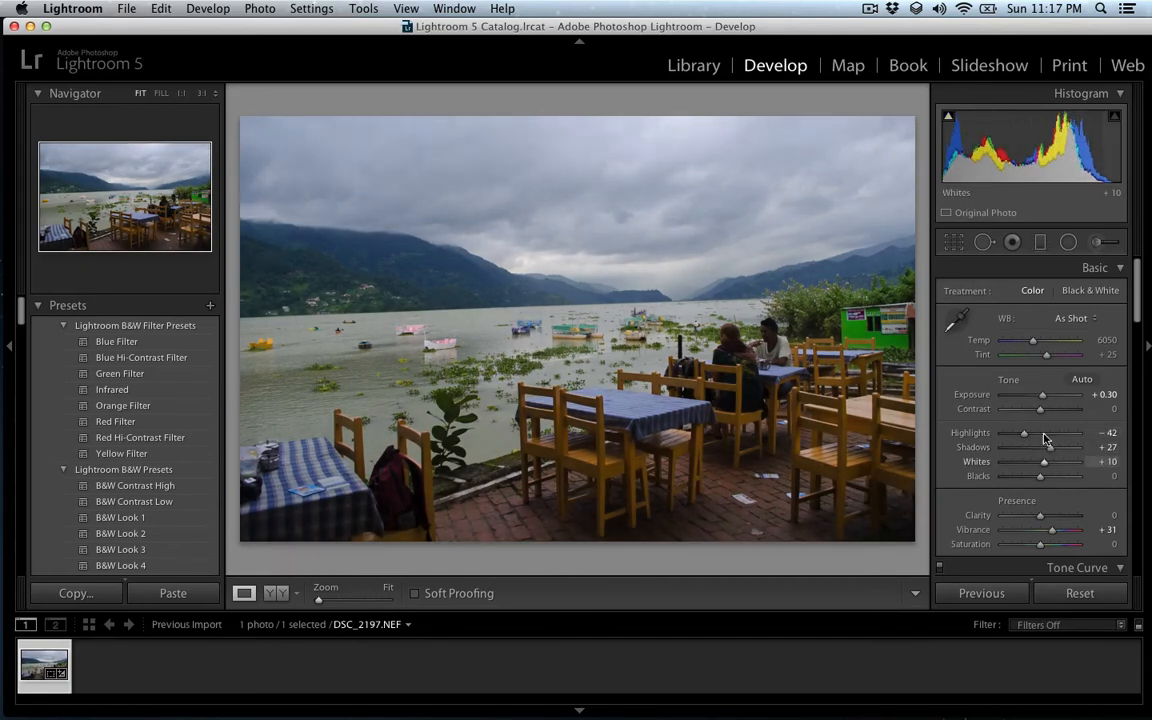
left_click_drag(1039, 412, 1043, 414)
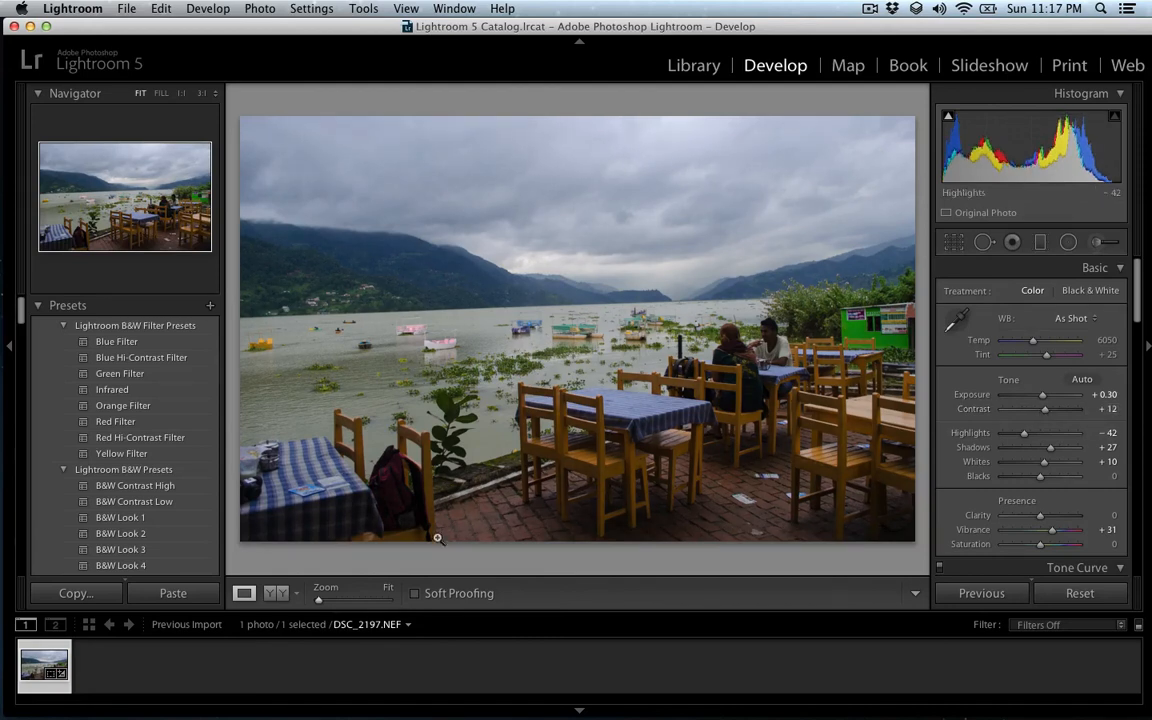
left_click(278, 594)
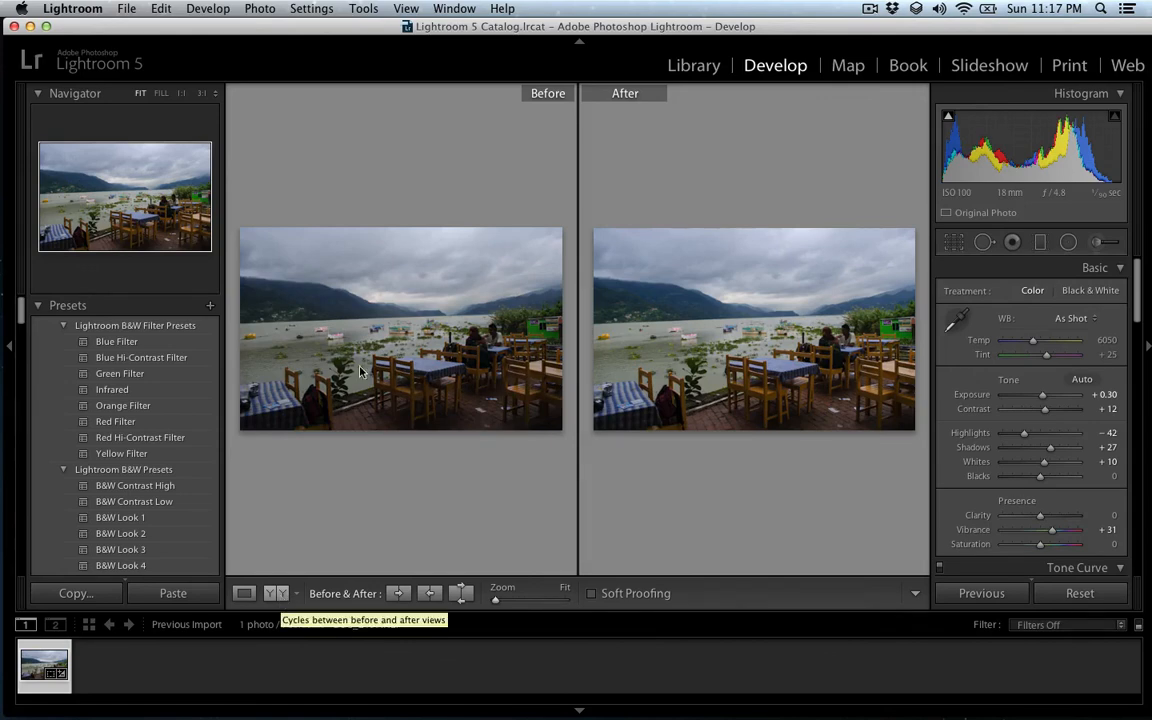
left_click(247, 597)
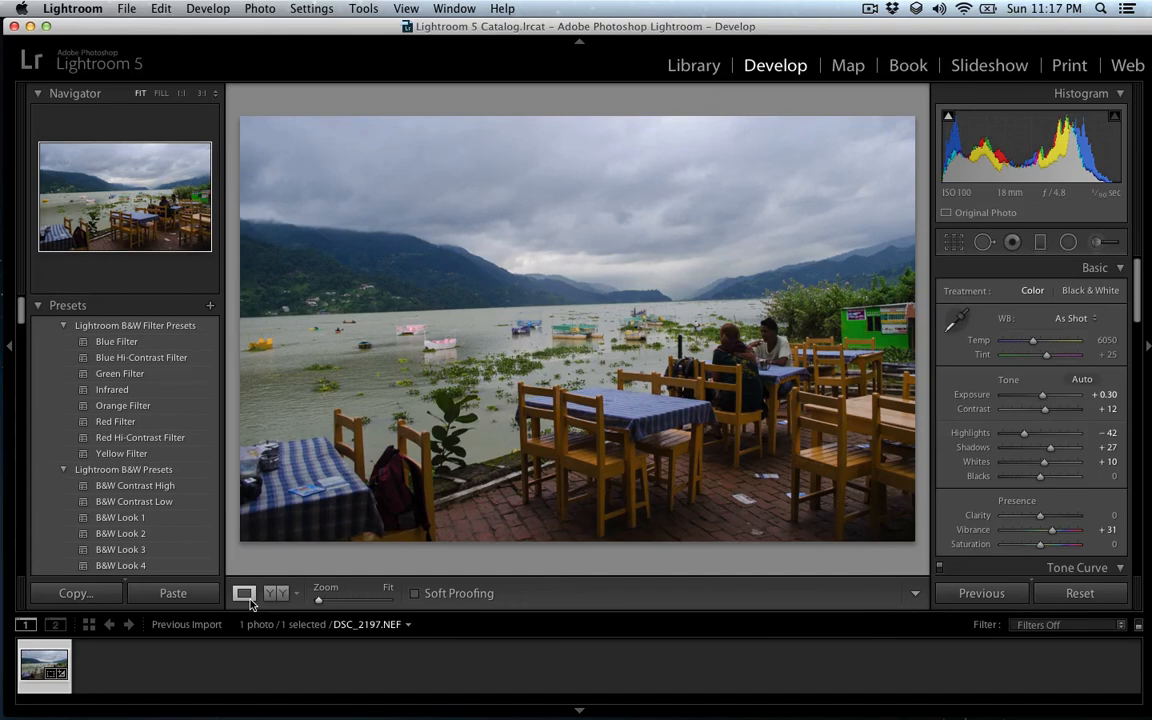